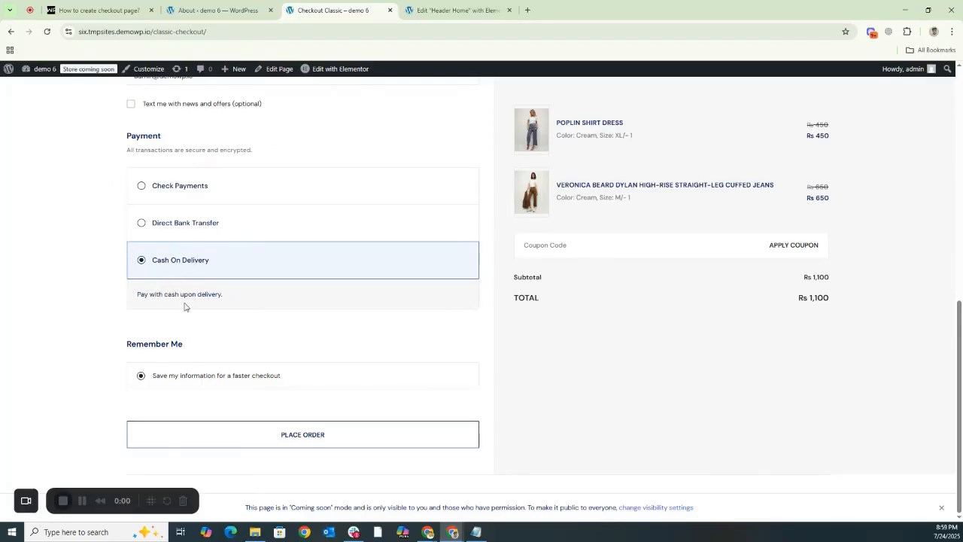
- Open the Payments section of the WooCommerce settings in the site admin
left_click(207, 9)
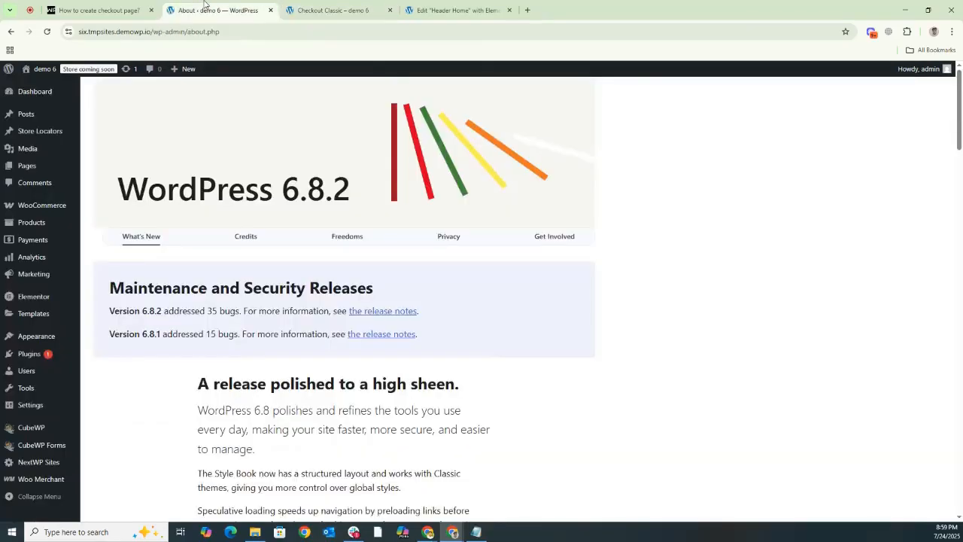
mouse_move(45, 206)
left_click(113, 278)
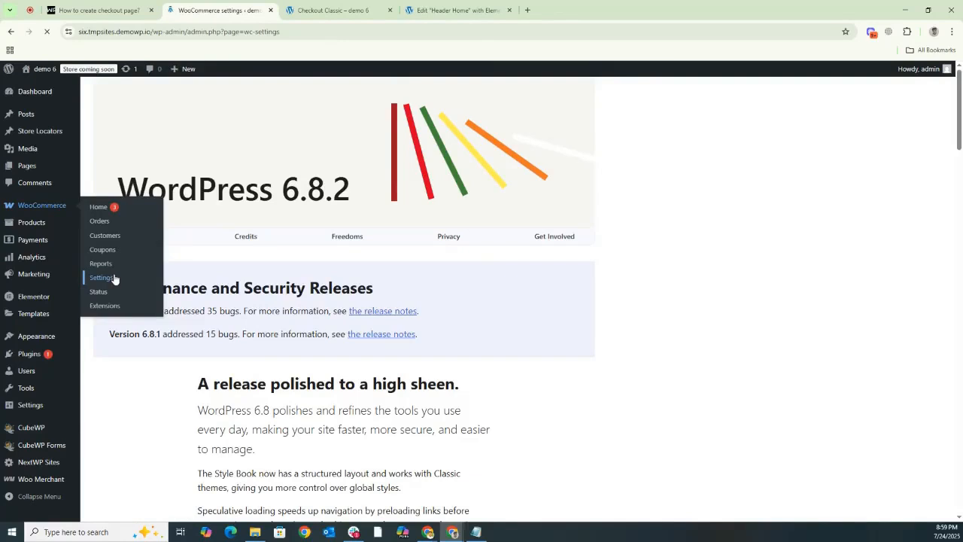
scroll(267, 260, "down", 2)
scroll(275, 249, "up", 1)
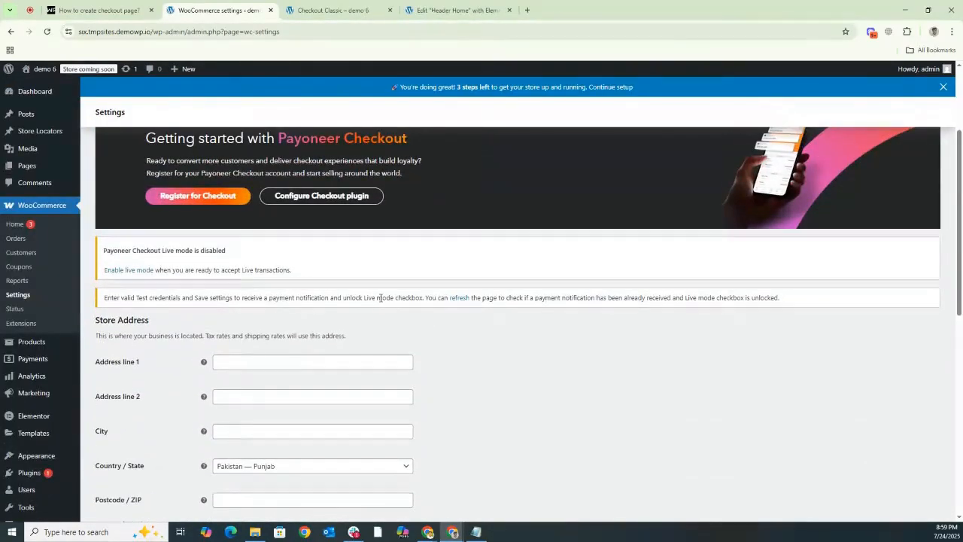
scroll(311, 310, "up", 2)
left_click(268, 137)
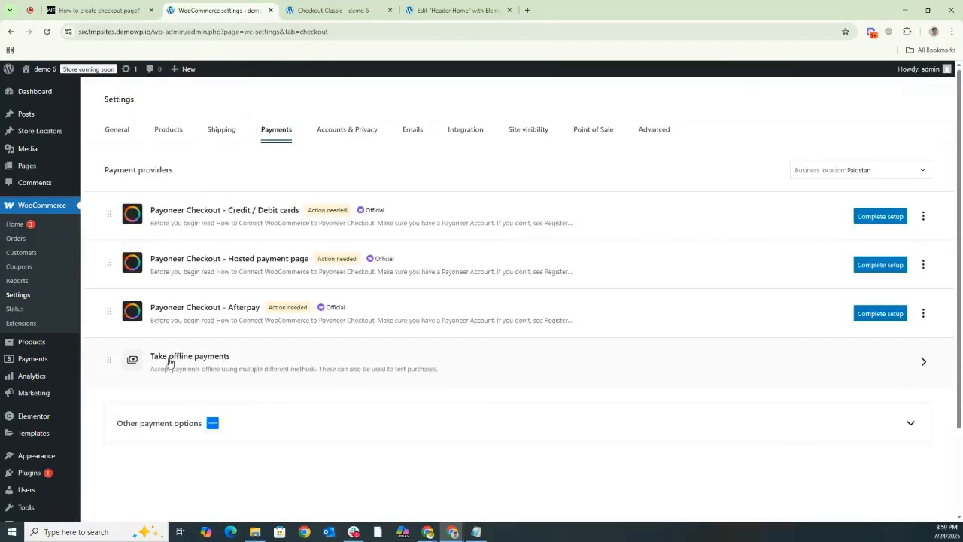
- Examine the offline payment methods, return to the payment providers list and expand the other payment options
left_click(224, 363)
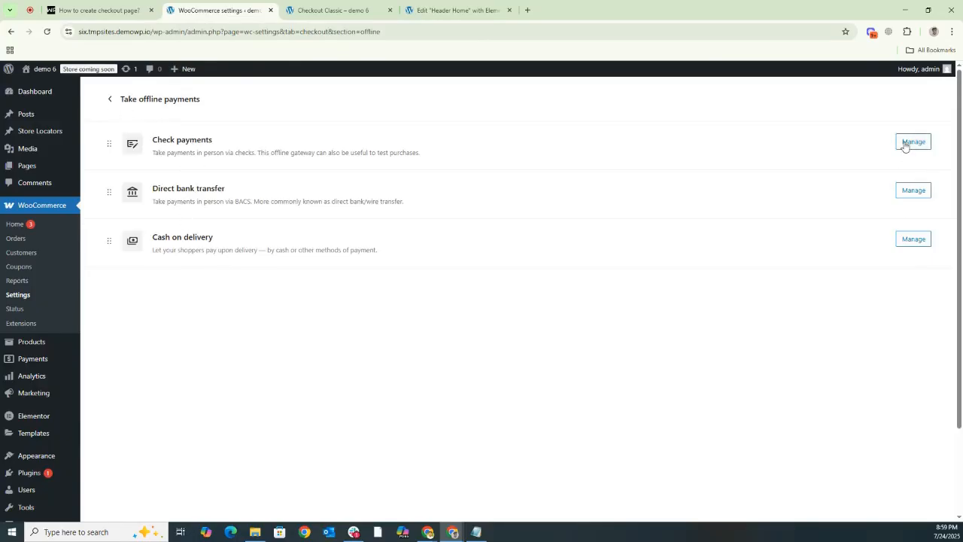
left_click(113, 101)
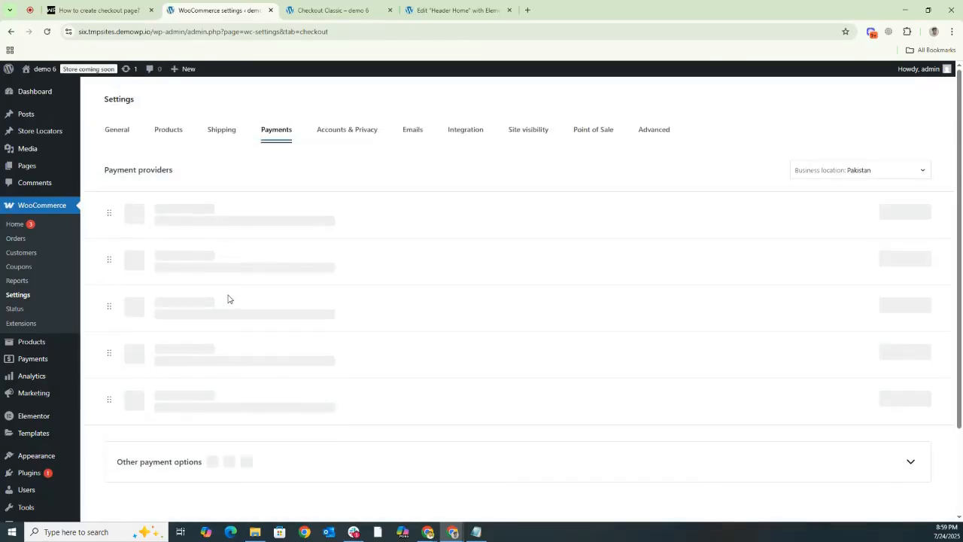
scroll(228, 297, "down", 2)
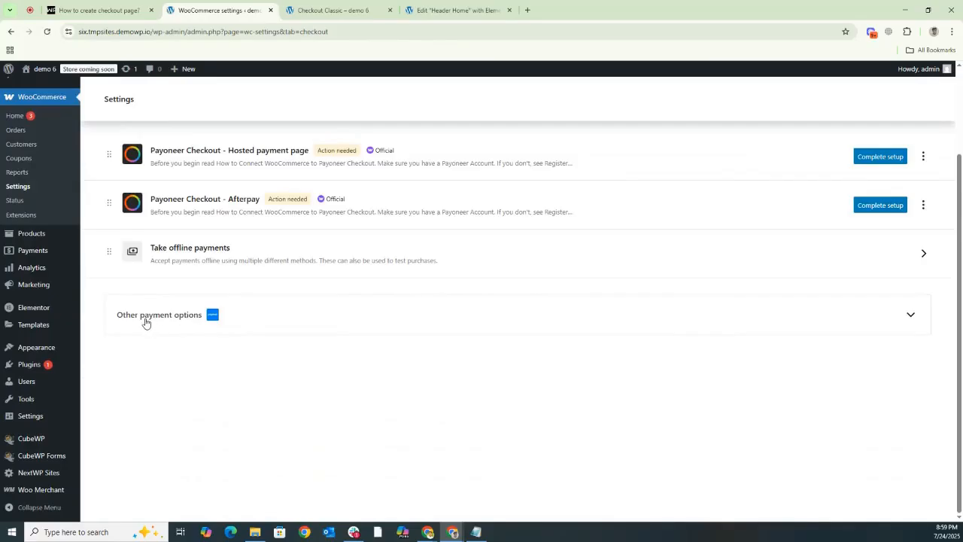
left_click(145, 322)
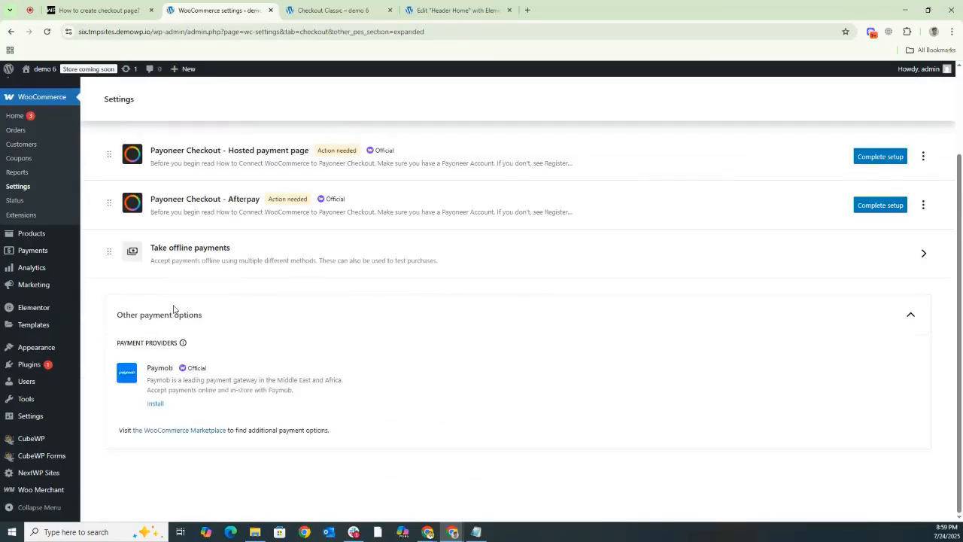
scroll(173, 308, "up", 3)
- Review the checkout page, place the order with Cash On Delivery and read the order confirmation message
left_click(323, 10)
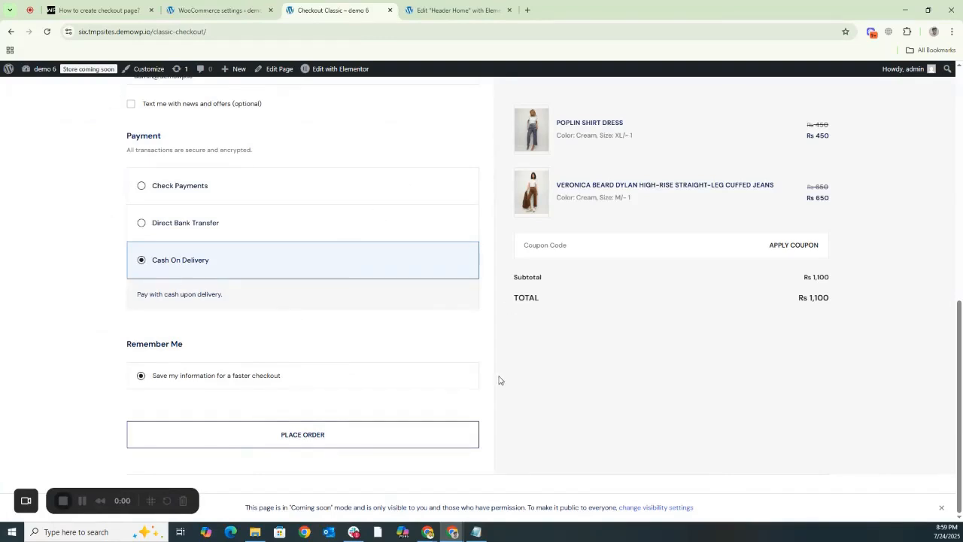
scroll(343, 312, "up", 5)
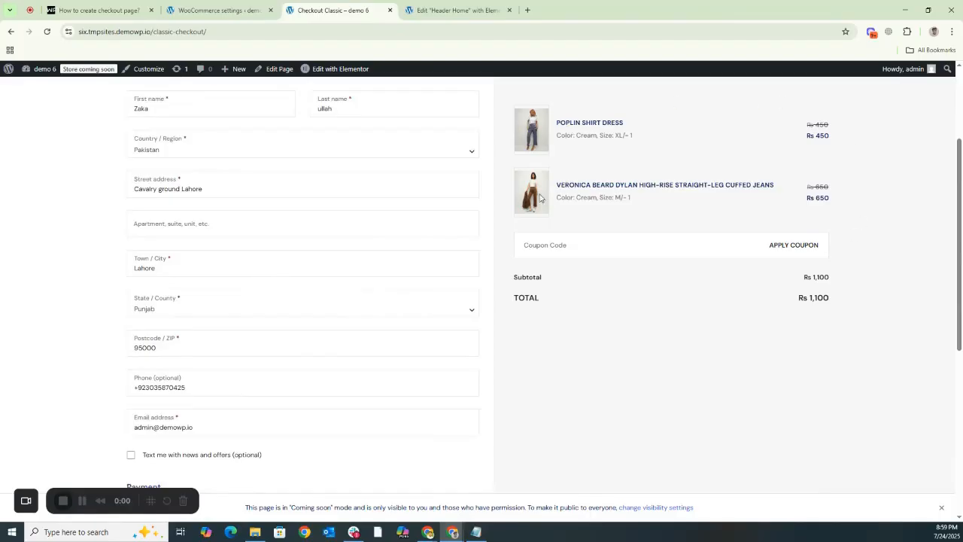
scroll(271, 263, "up", 2)
scroll(270, 262, "down", 3)
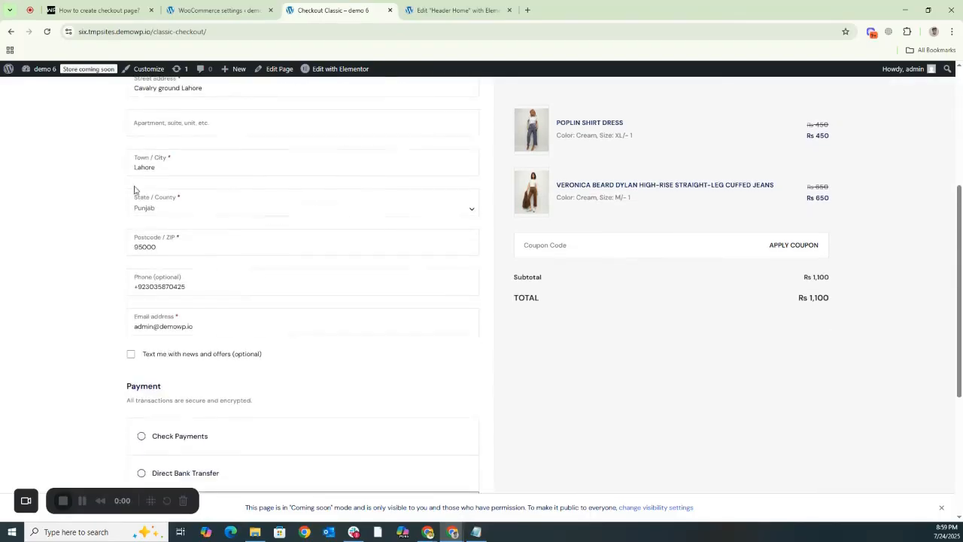
scroll(274, 293, "down", 3)
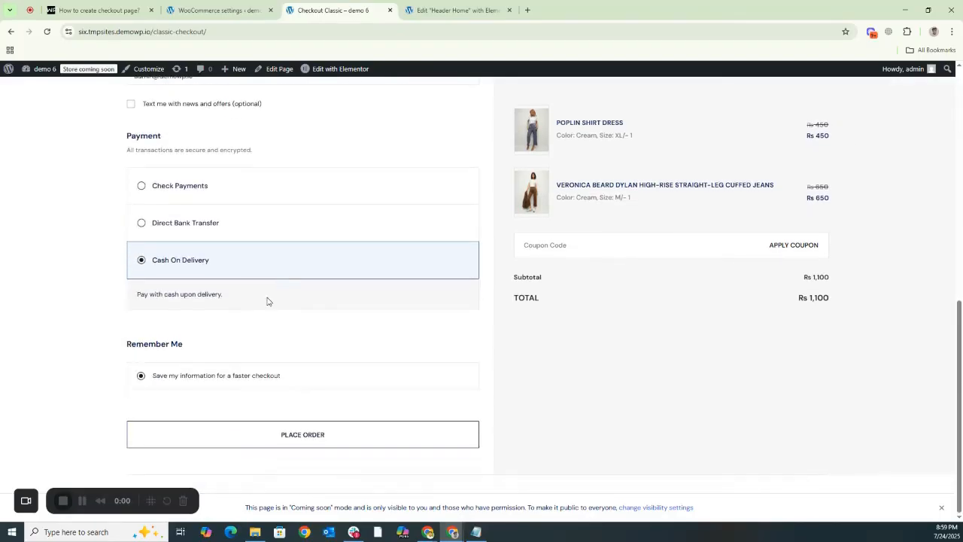
left_click(299, 439)
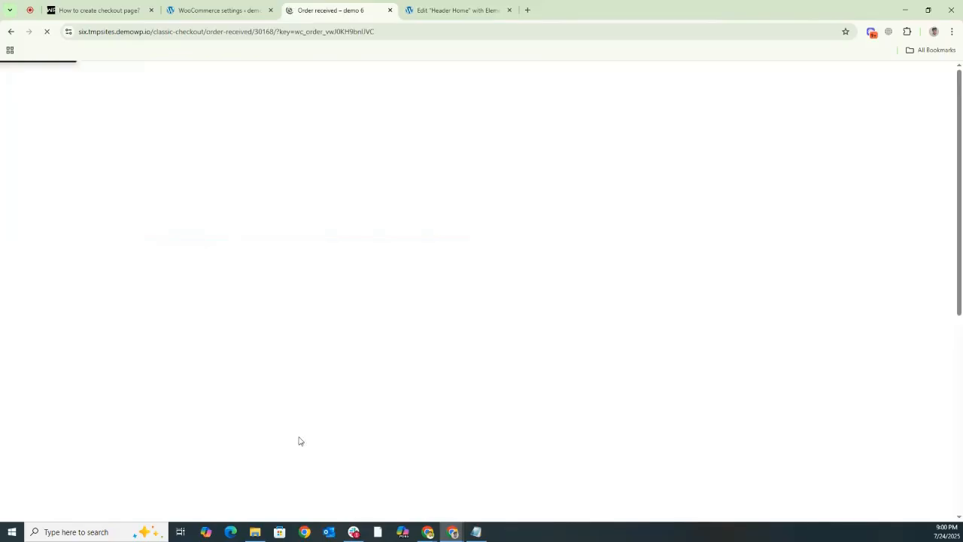
left_click_drag(398, 289, 538, 291)
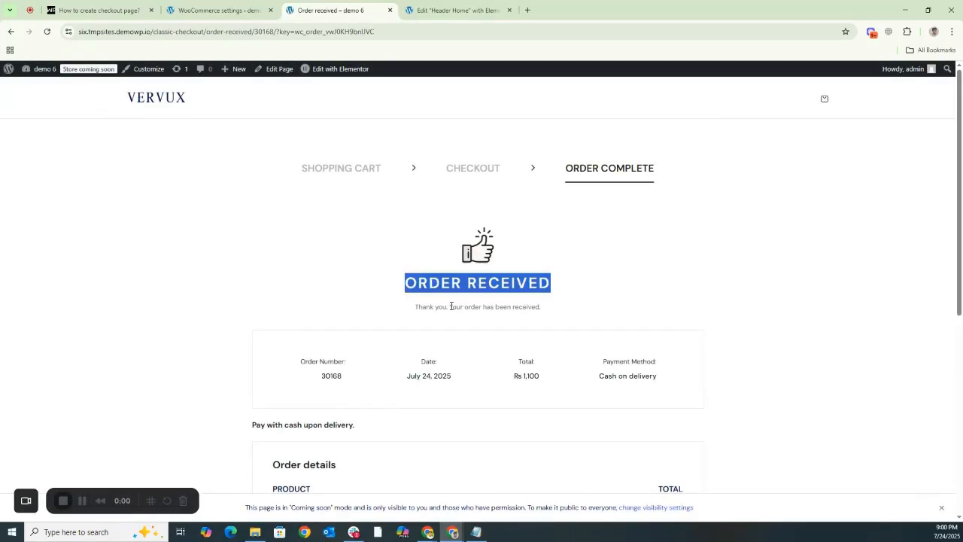
left_click_drag(451, 306, 561, 314)
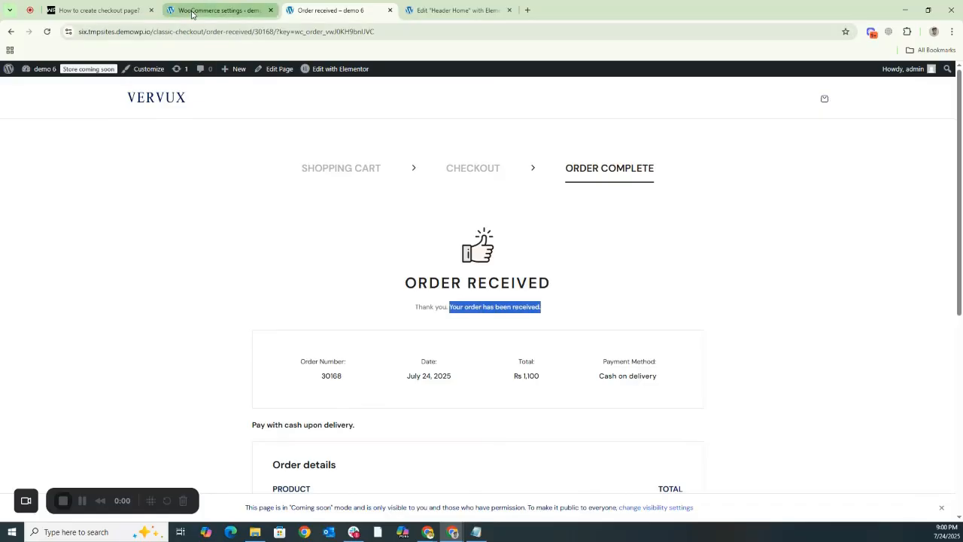
- Open the newest order, the one marked Processing, from the WooCommerce orders list to its details
left_click(218, 10)
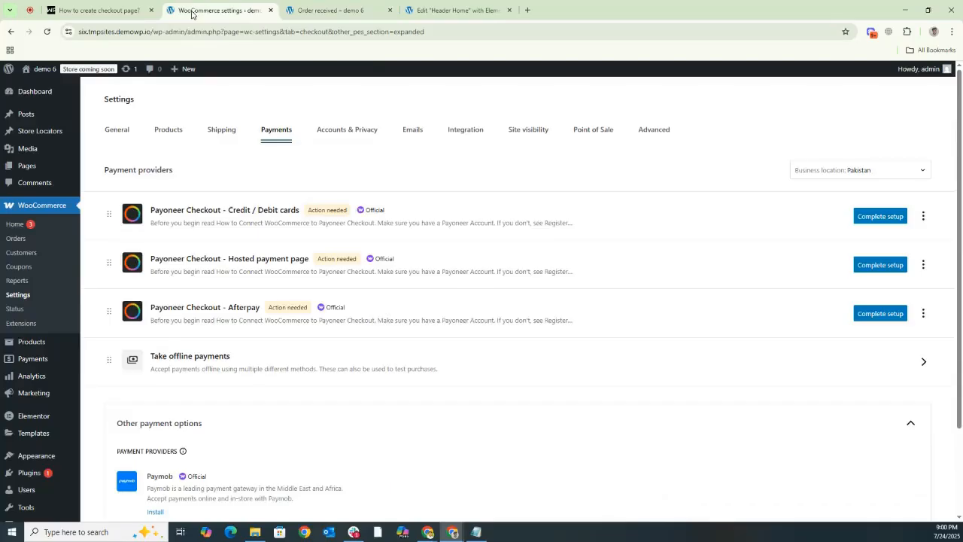
left_click(17, 239)
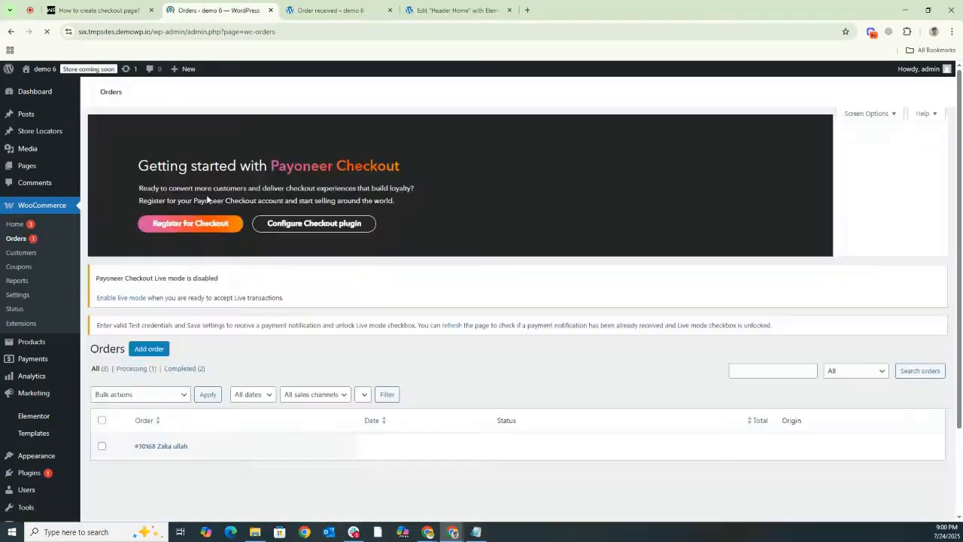
scroll(535, 237, "down", 3)
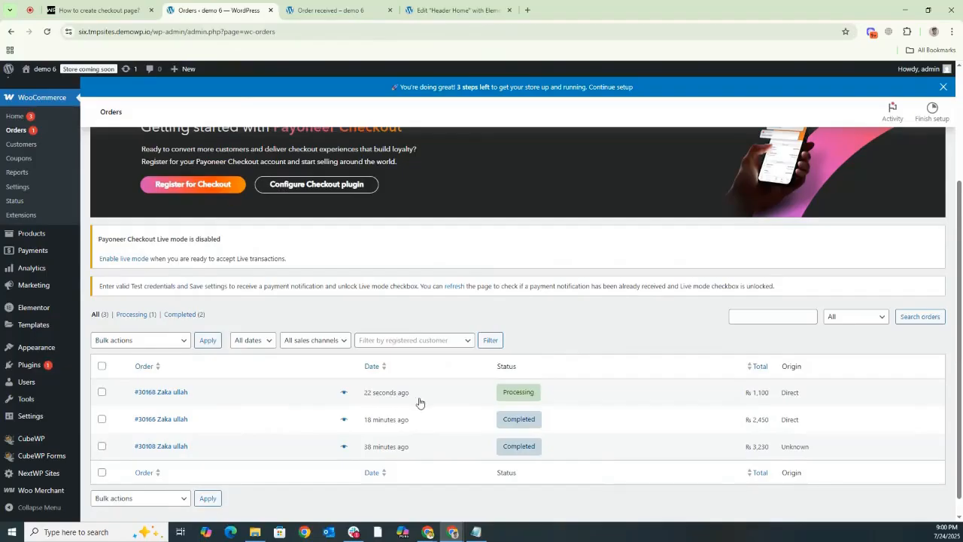
mouse_move(517, 399)
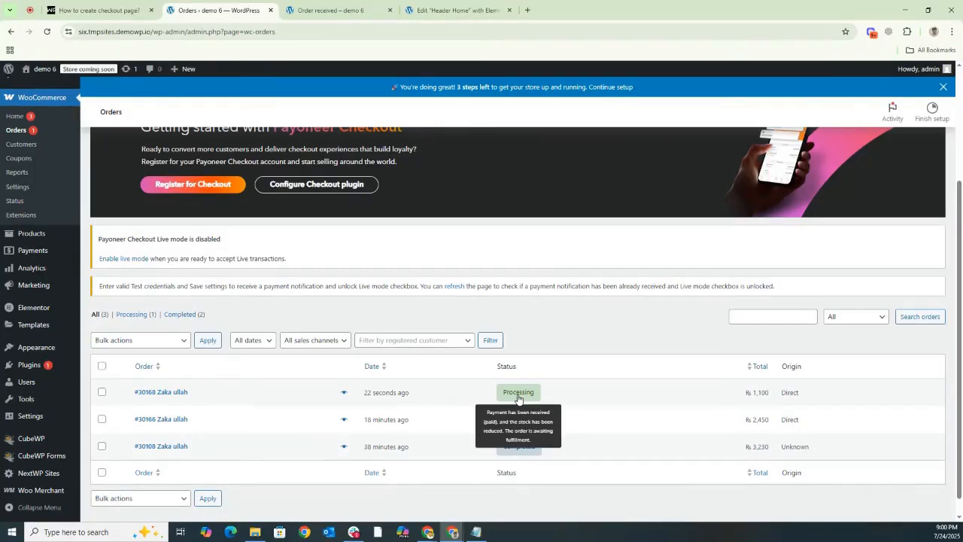
key("F5")
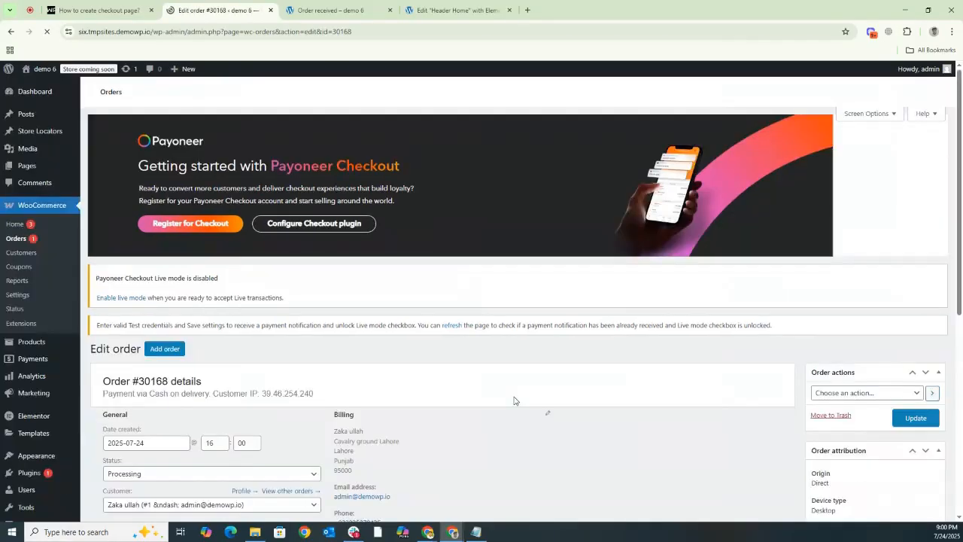
scroll(449, 329, "down", 3)
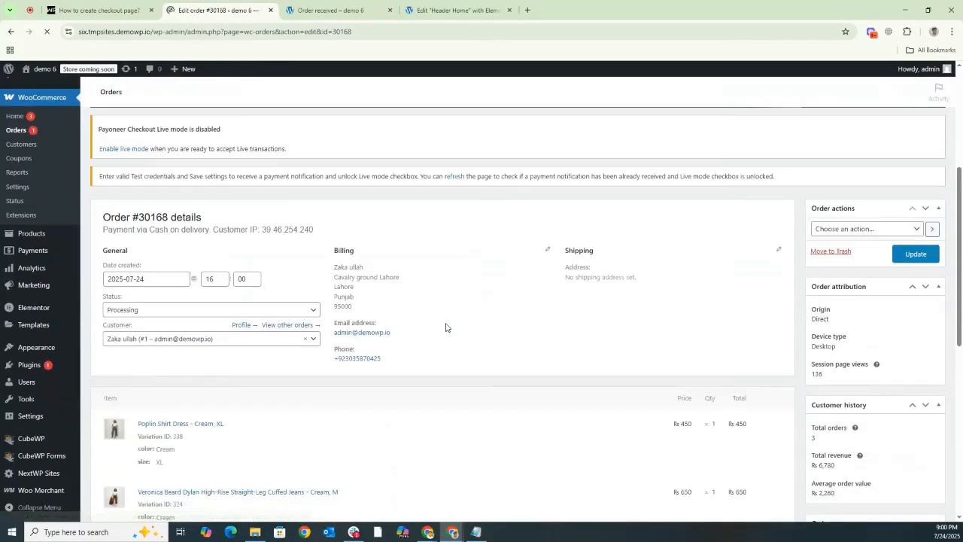
- Set the order's status to Completed and update the order
left_click_drag(128, 296, 101, 301)
left_click(125, 317)
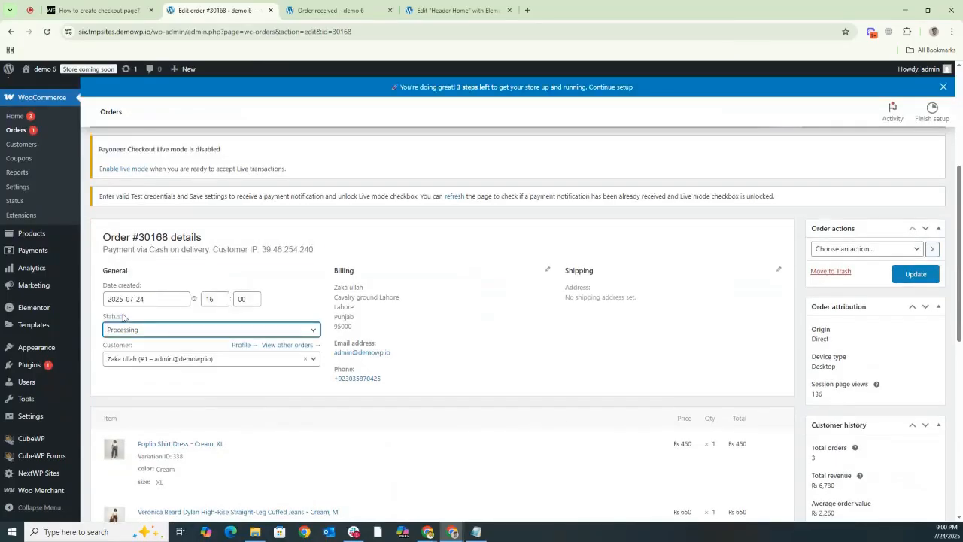
left_click(127, 332)
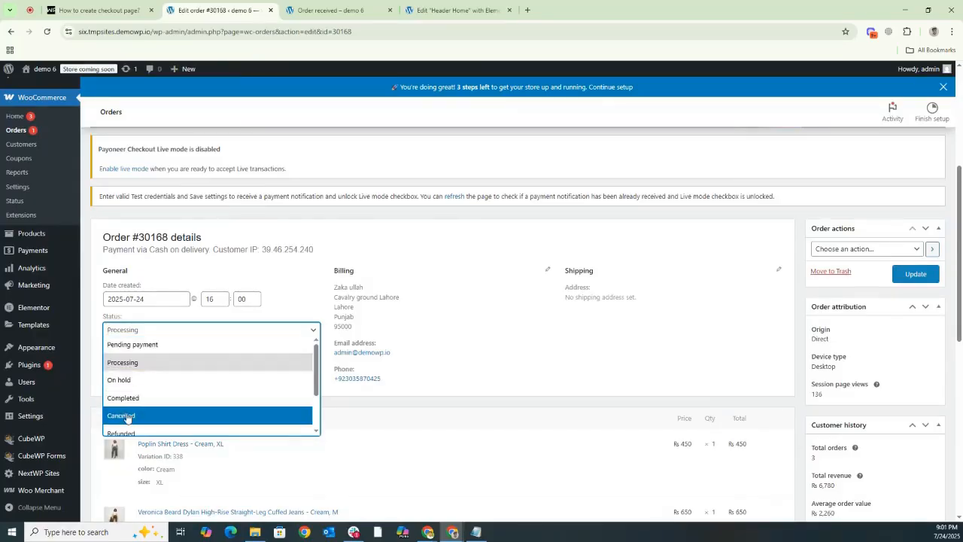
scroll(127, 419, "down", 1)
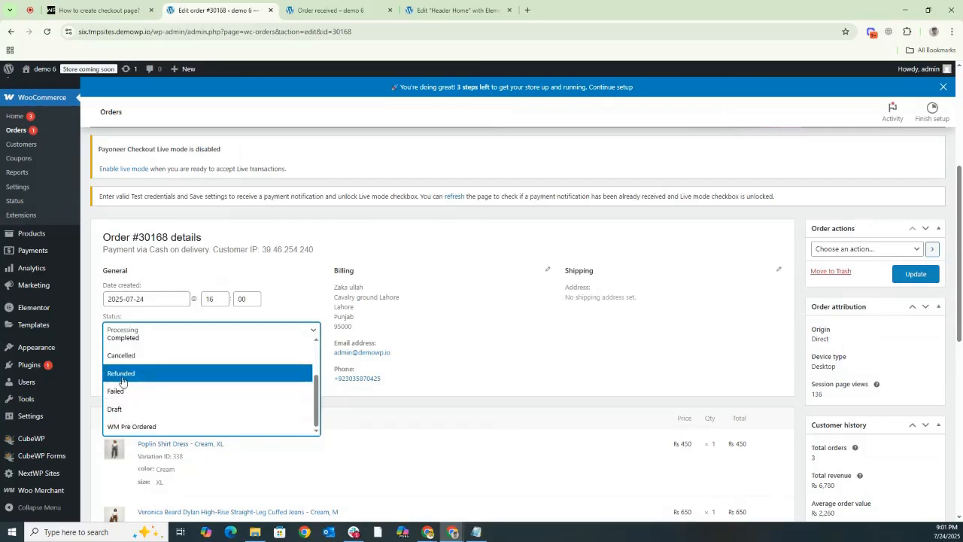
scroll(123, 385, "up", 1)
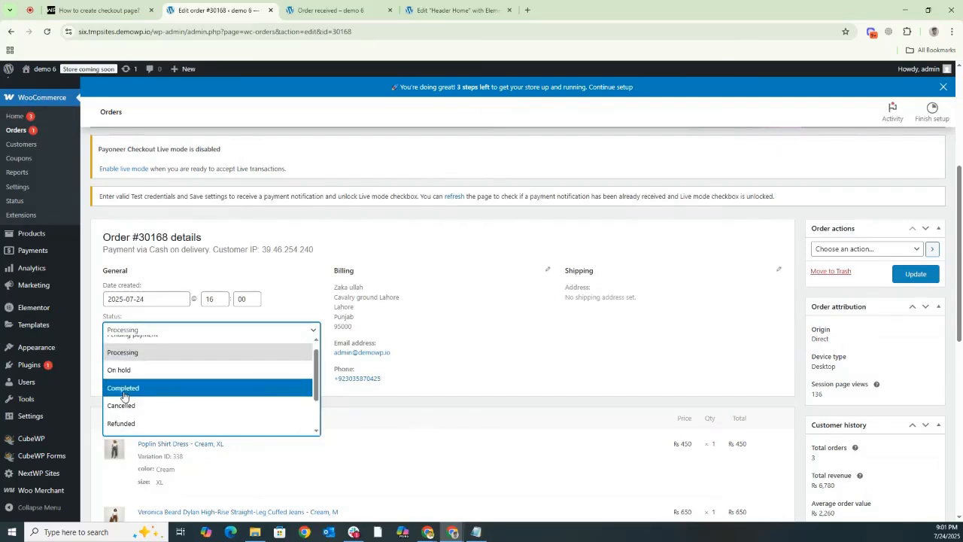
left_click(124, 388)
left_click(909, 282)
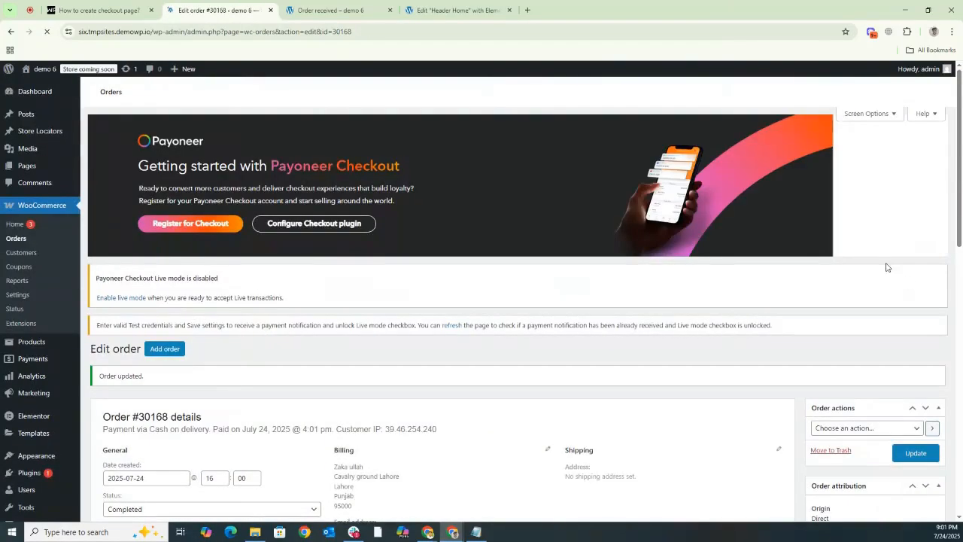
- Return to the orders list and check the status of the updated order
scroll(145, 267, "down", 2)
scroll(36, 235, "up", 2)
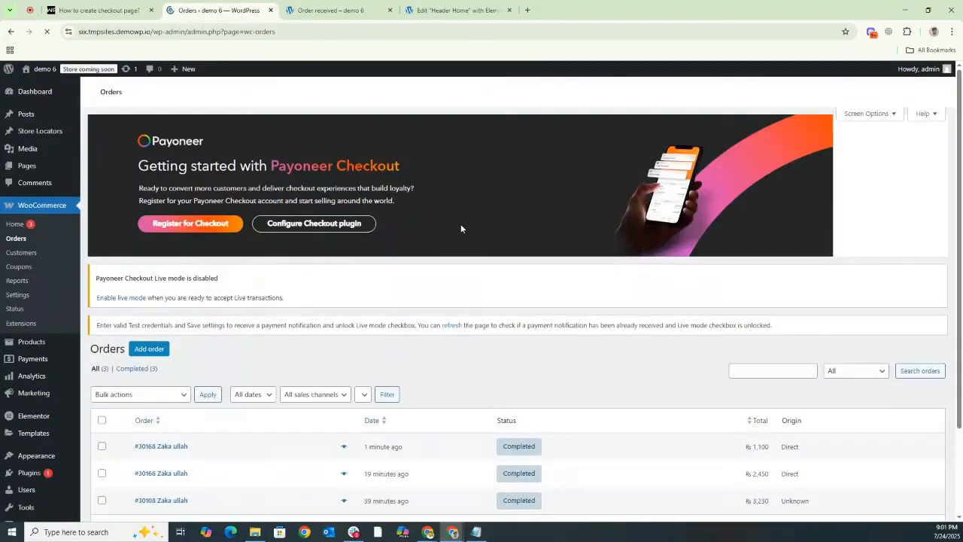
left_click_drag(503, 433, 547, 433)
left_click_drag(592, 454, 503, 459)
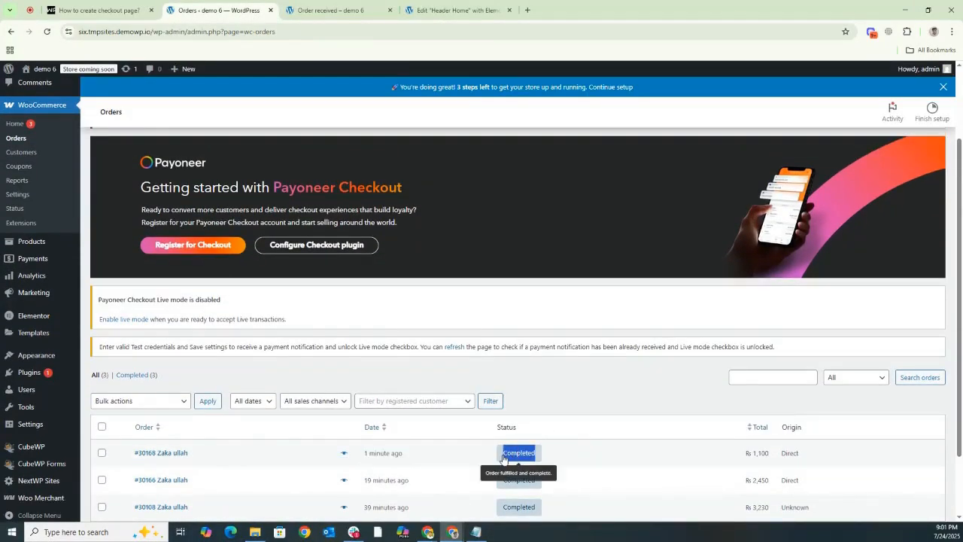
left_click(544, 399)
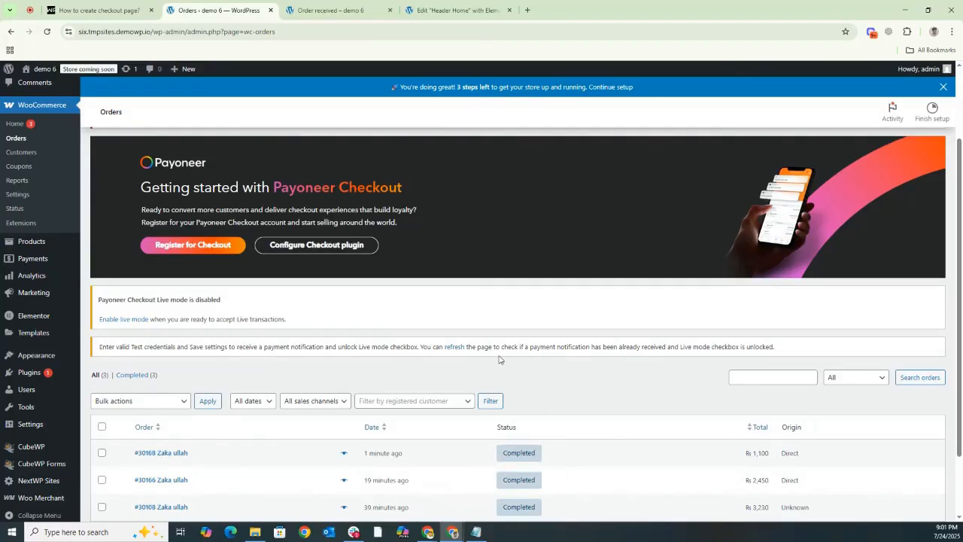
scroll(496, 355, "down", 2)
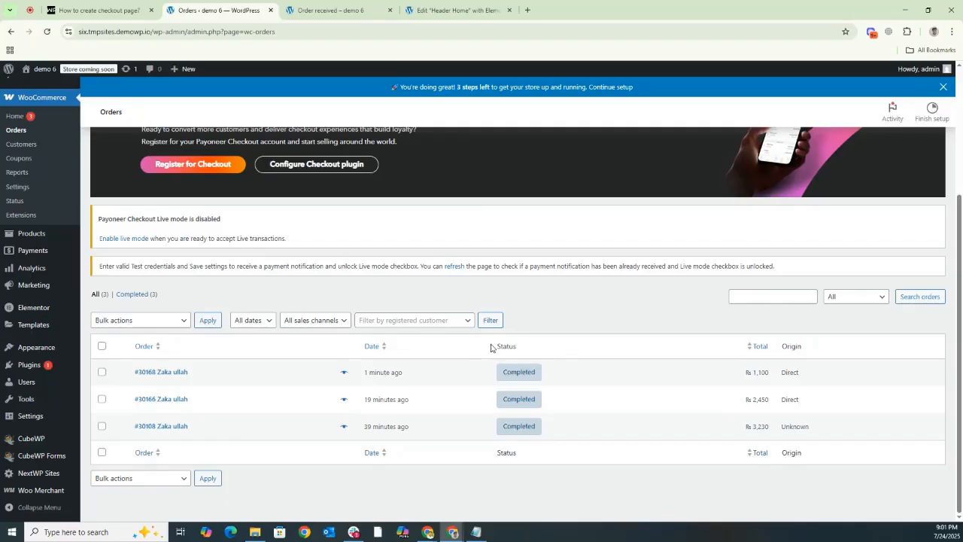
- Open the live view of the My account page from the site's pages list in a new tab
scroll(254, 222, "up", 3)
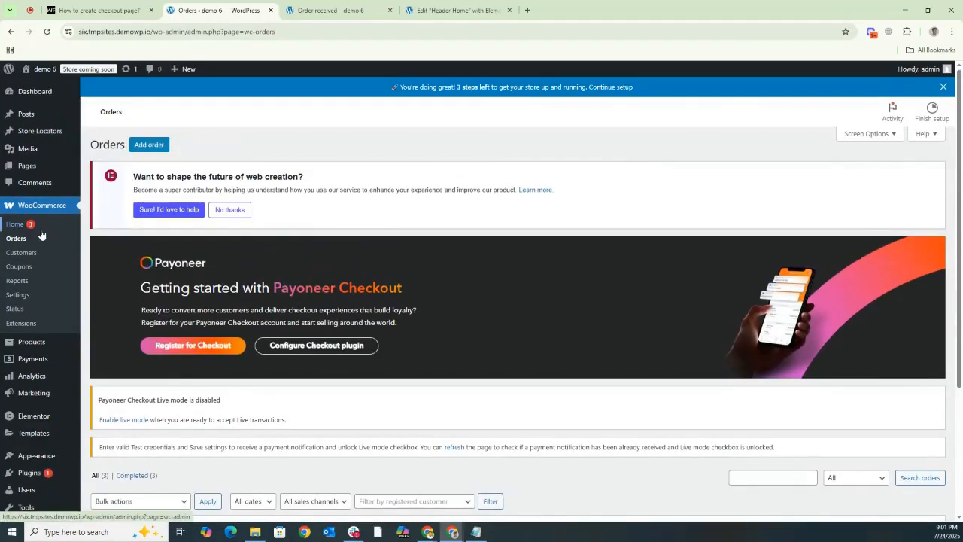
left_click(25, 170)
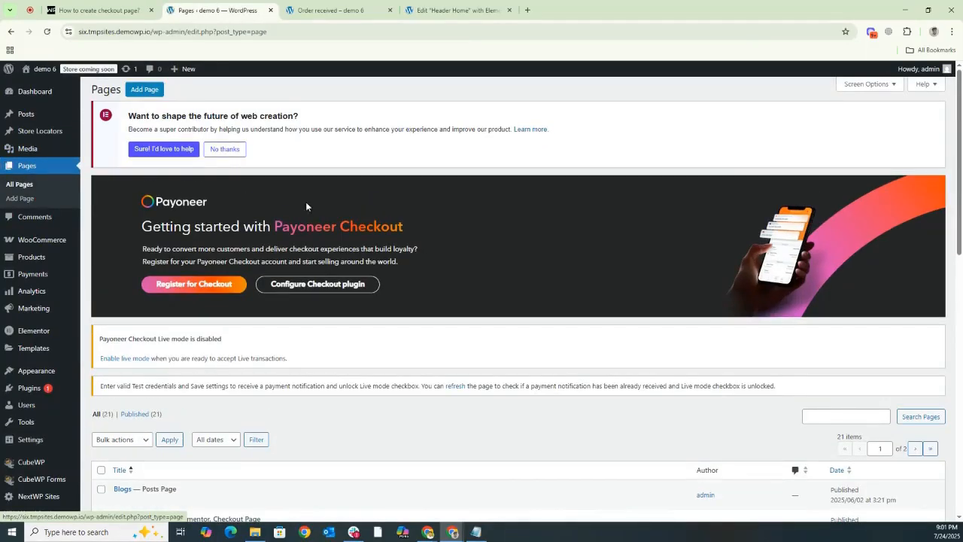
scroll(269, 253, "down", 3)
scroll(269, 253, "down", 2)
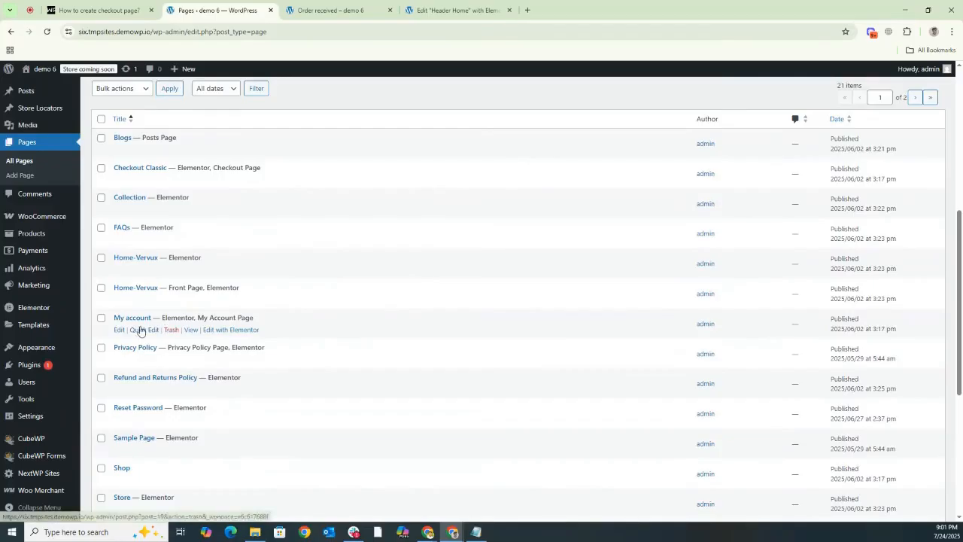
right_click(193, 331)
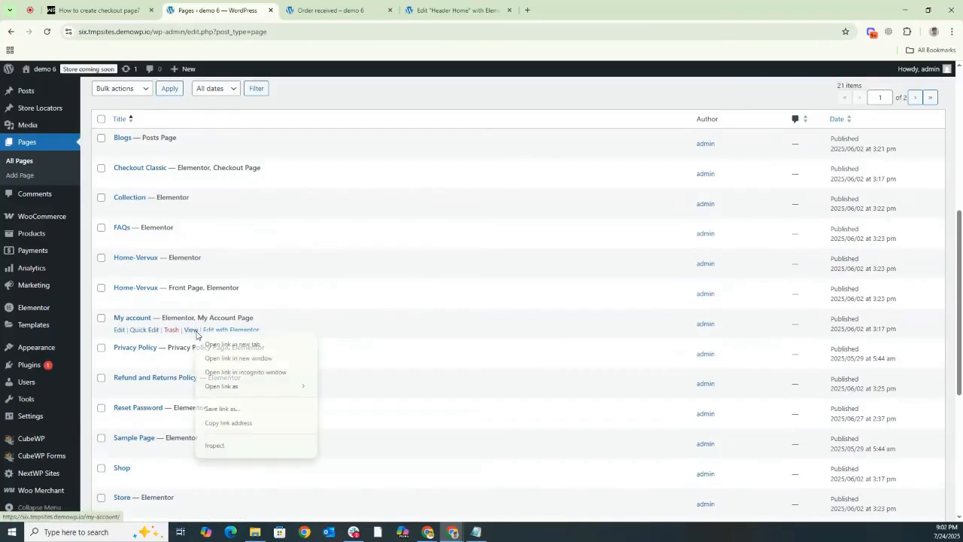
left_click(240, 346)
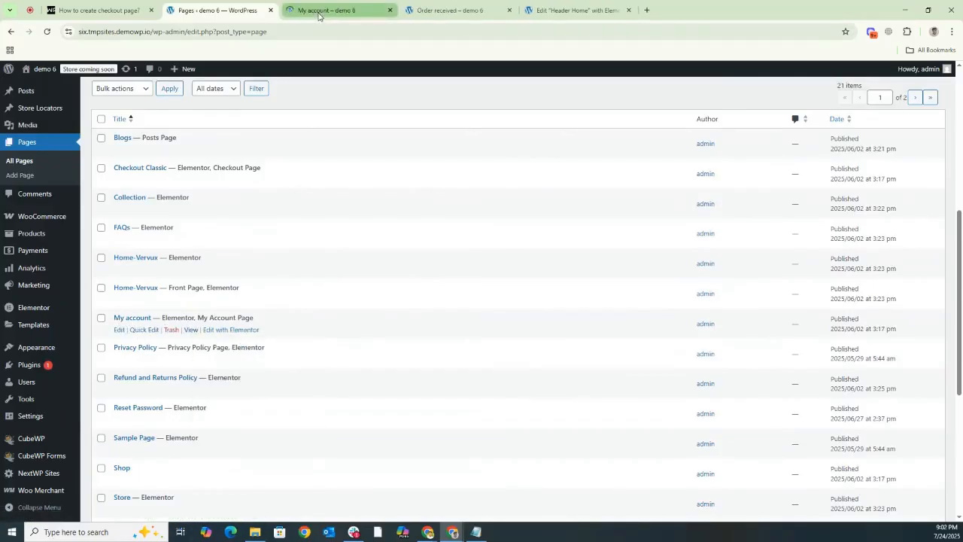
- Open the Orders section of the My account page and review the details of the newest order
left_click(319, 13)
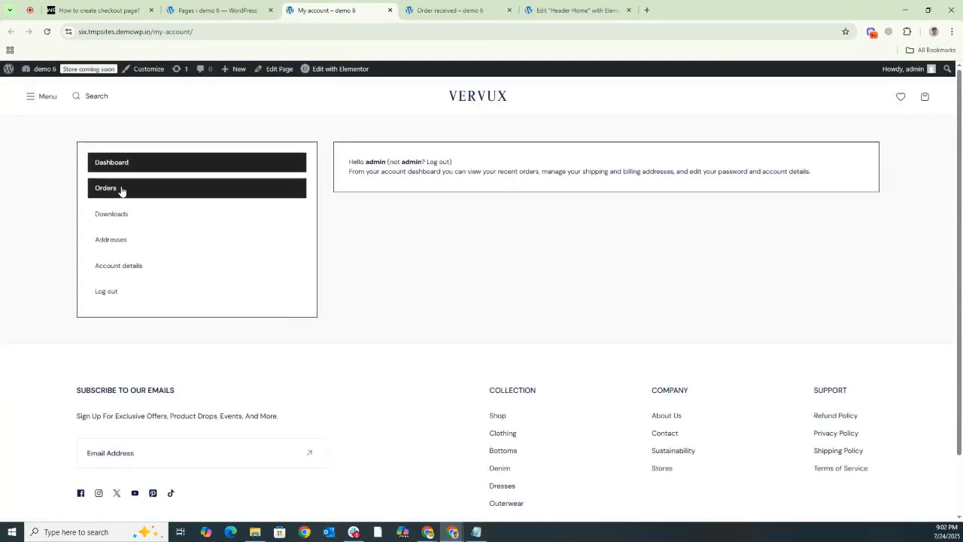
left_click(121, 191)
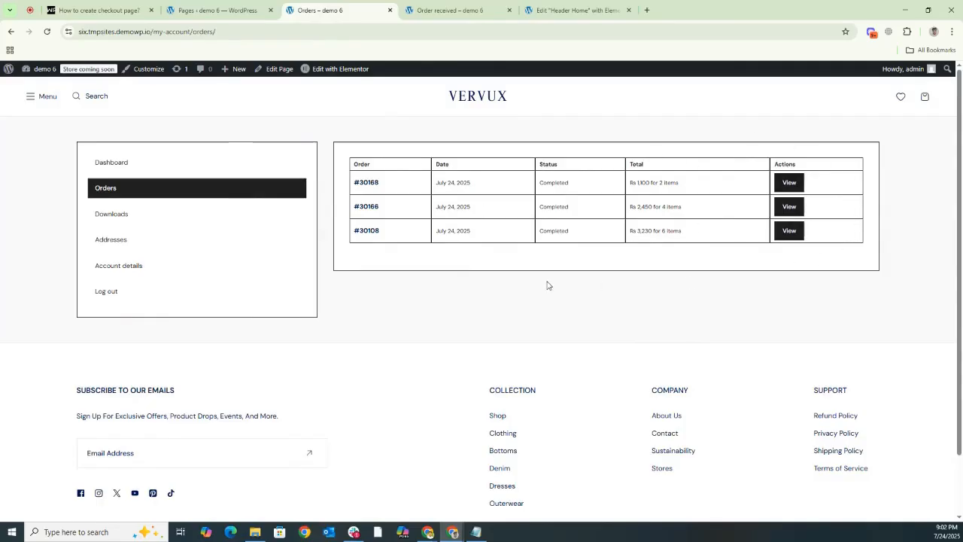
left_click(789, 185)
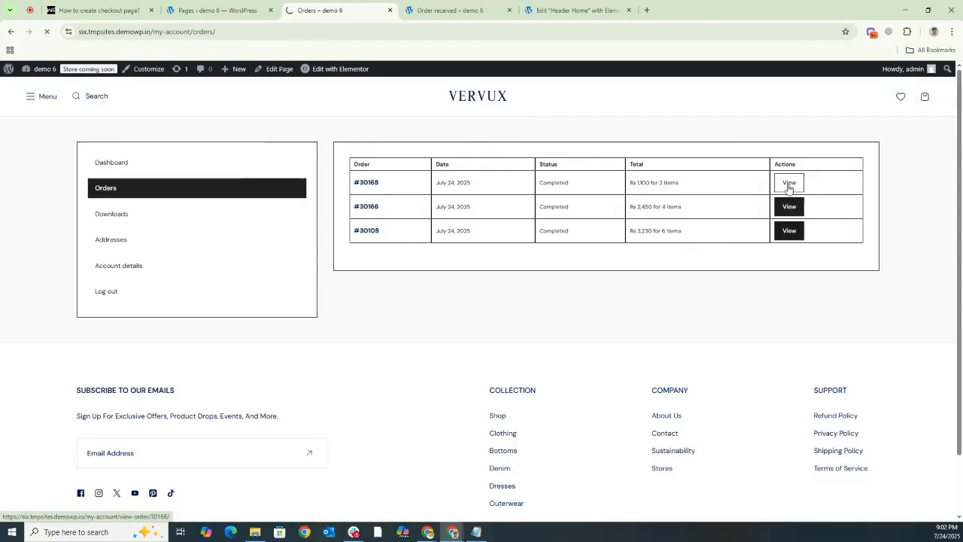
scroll(567, 218, "down", 2)
scroll(567, 217, "up", 2)
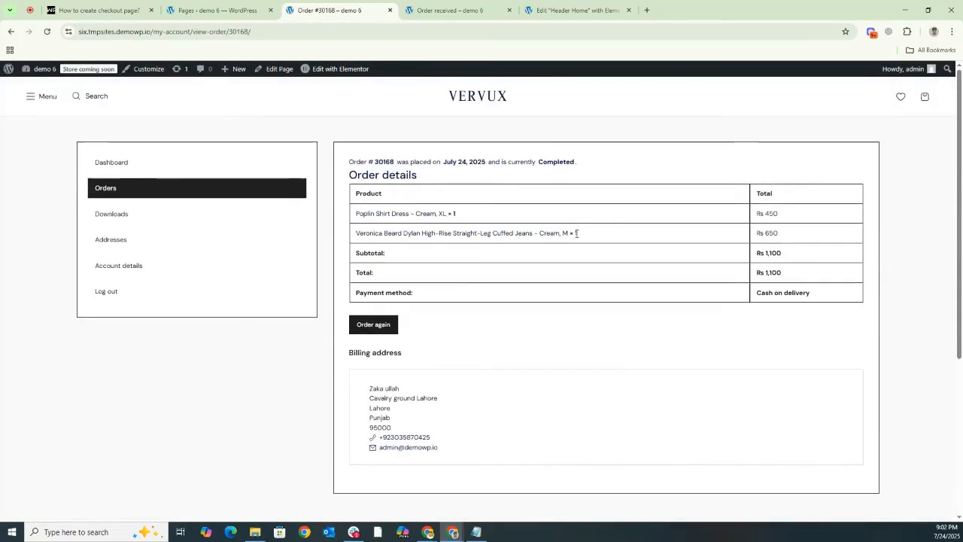
scroll(576, 233, "down", 2)
scroll(226, 148, "up", 2)
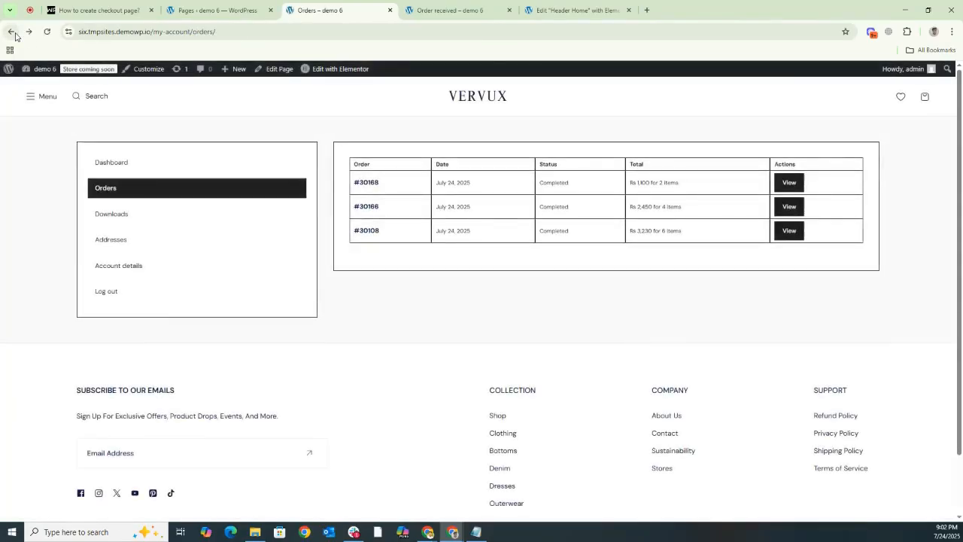
- Switch back to the order confirmation page and go from there to the store's home page
left_click(230, 13)
mouse_move(197, 151)
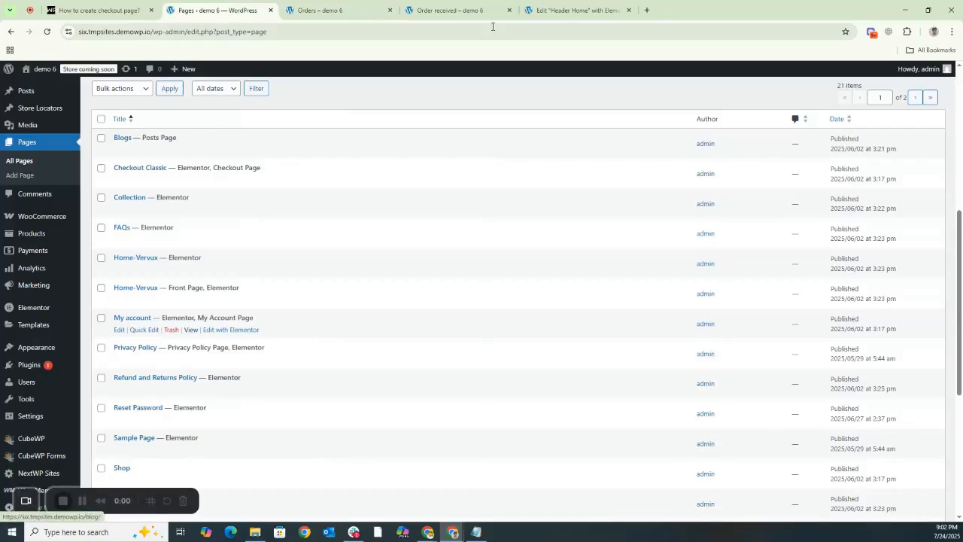
left_click(452, 11)
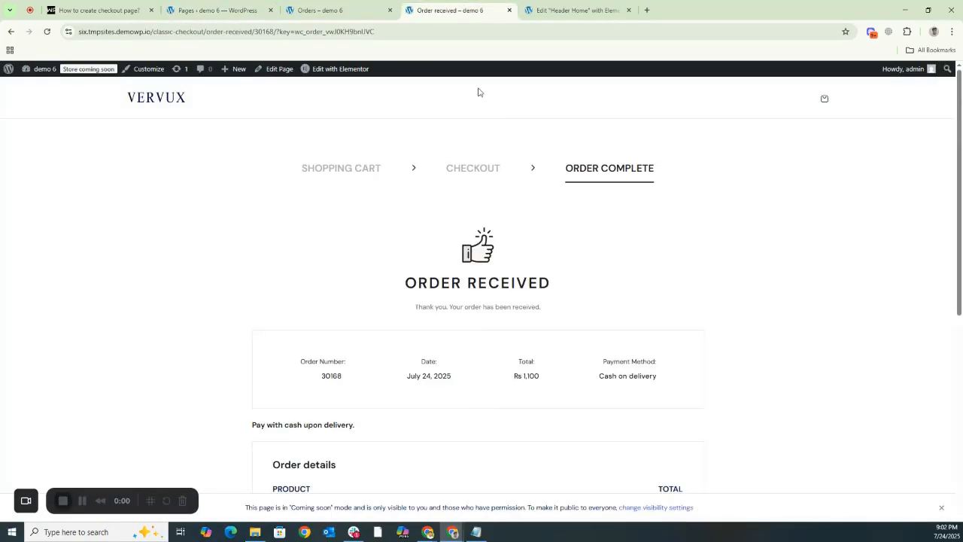
left_click(169, 102)
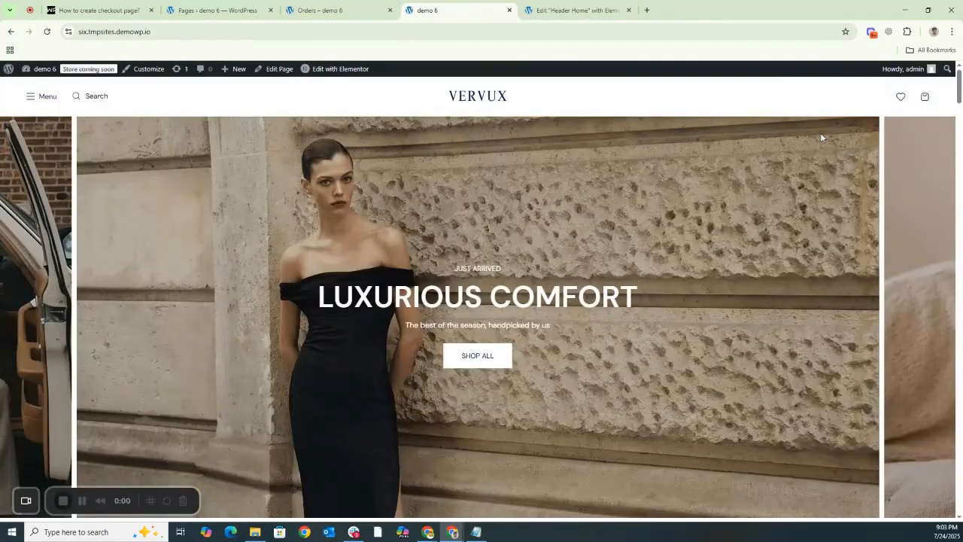
- Open the Header Home template for editing with Elementor in a new browser tab and close the old editor tab
mouse_move(320, 72)
right_click(319, 93)
left_click(350, 99)
middle_click(557, 18)
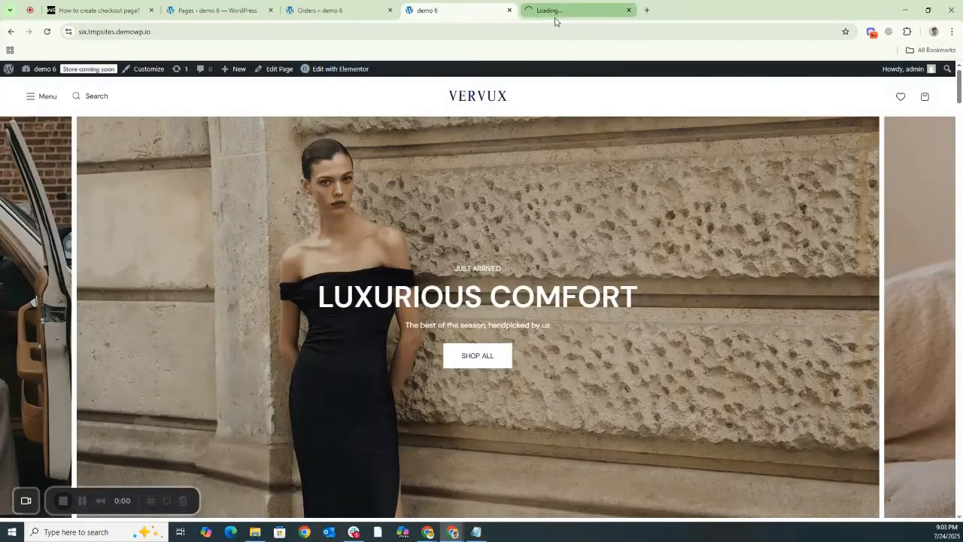
left_click(553, 16)
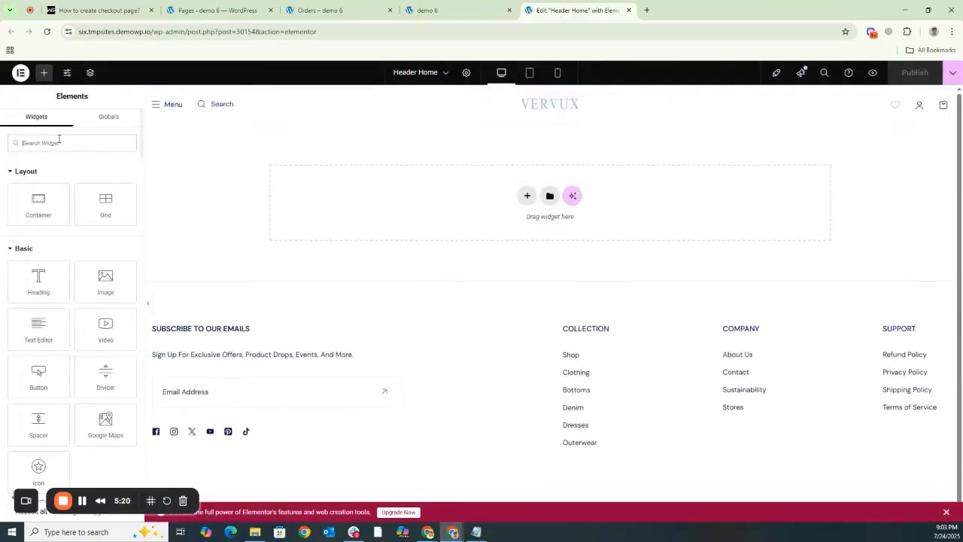
- Search the widgets for "ico" and add an Icon Box at the far end of the header, after the cart icon
left_click(58, 142)
type("ico")
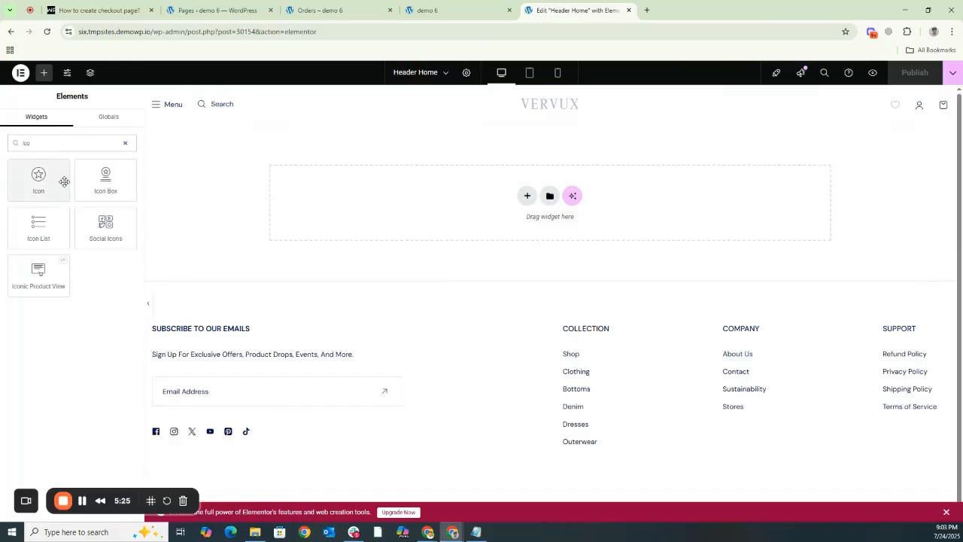
left_click_drag(98, 183, 850, 110)
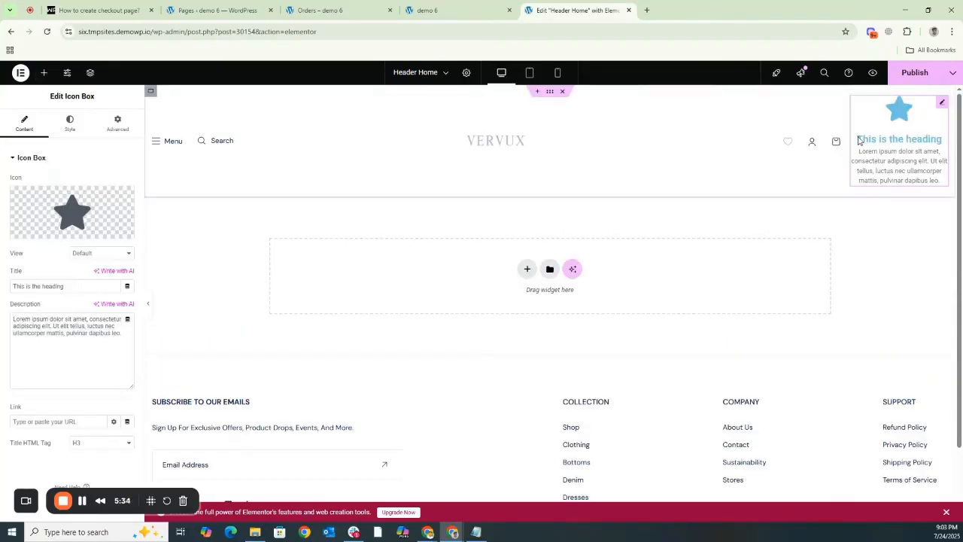
- Clear the icon box's placeholder description and set its title to "My Account"
triple_click(71, 325)
key("BackSpace")
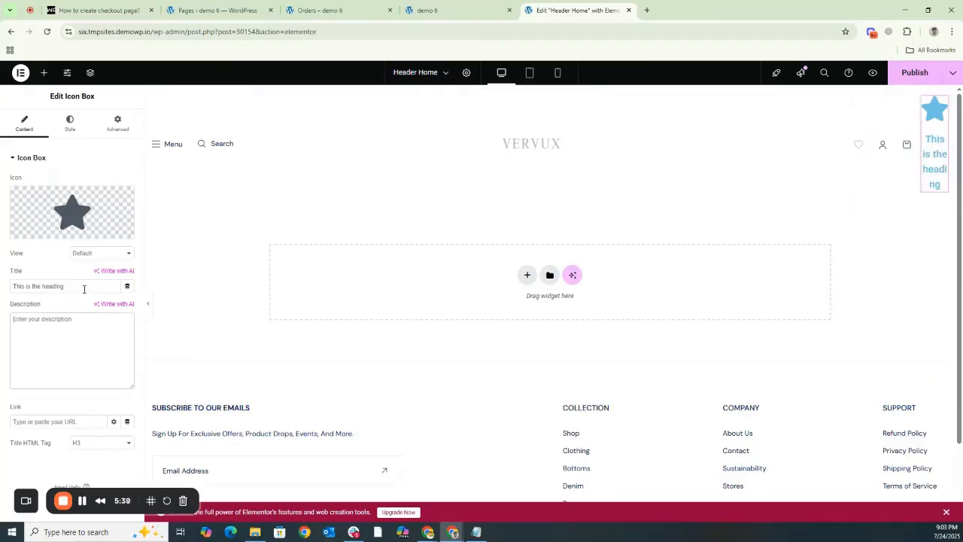
triple_click(84, 289)
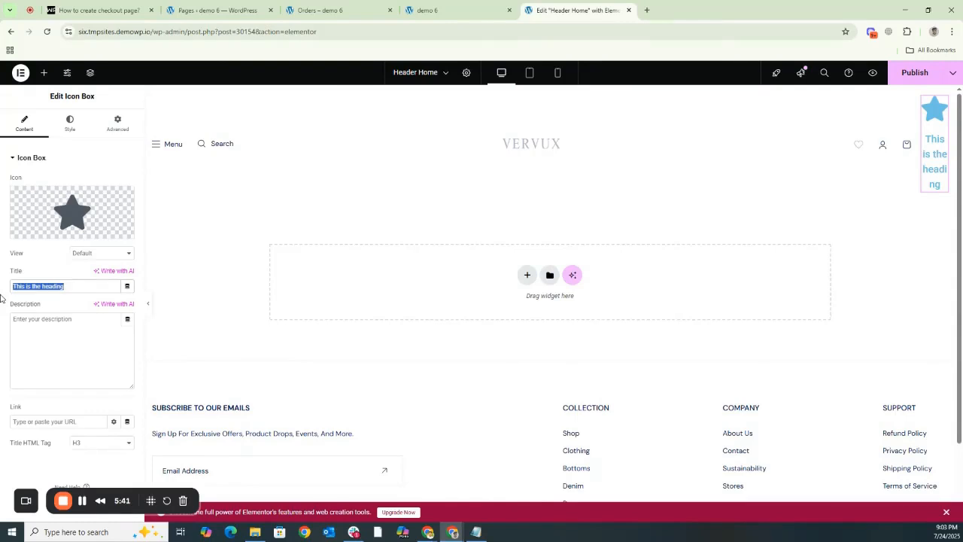
type("My")
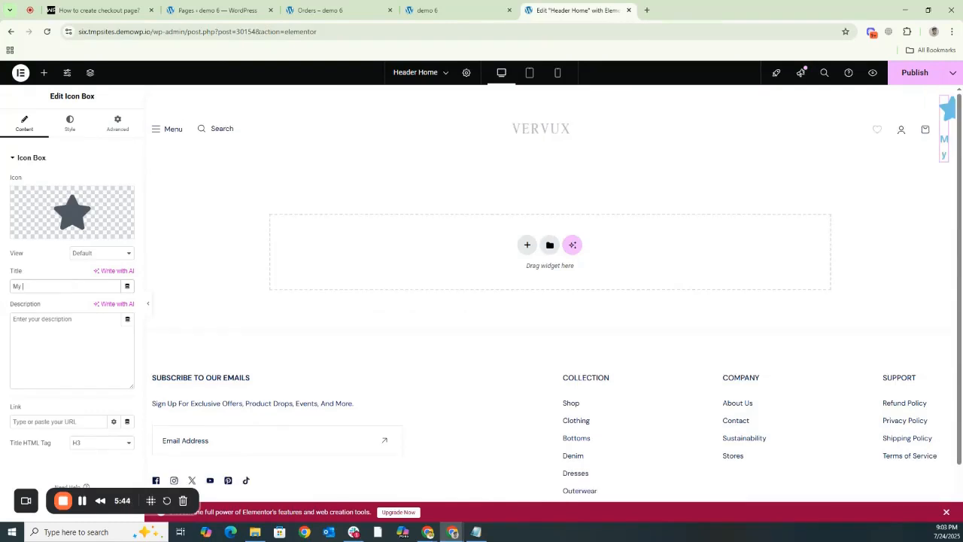
type(" Account")
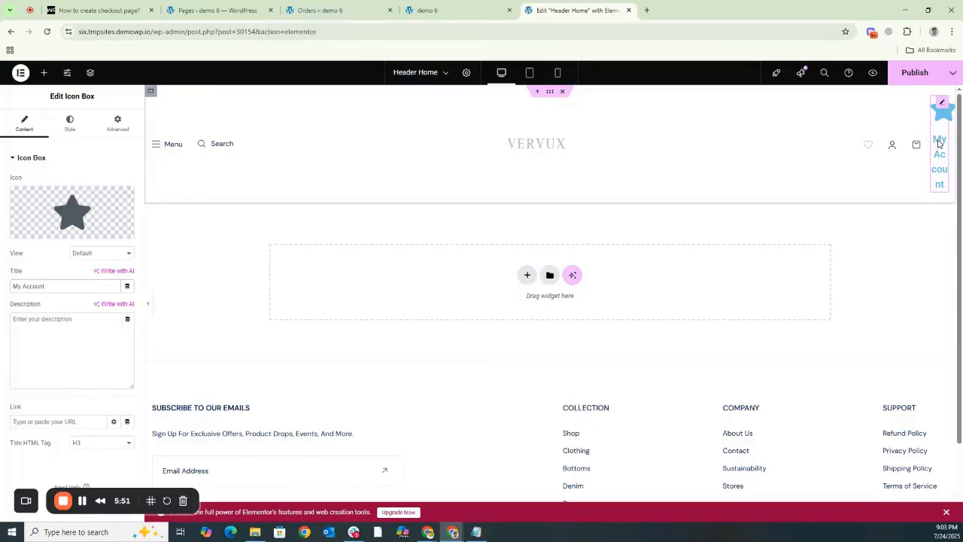
- Adjust the icon box's layout in the header so that its title fits on one line
left_click_drag(939, 143, 845, 138)
mouse_move(943, 140)
left_mouse_down()
mouse_move(768, 137)
mouse_move(944, 147)
left_mouse_up()
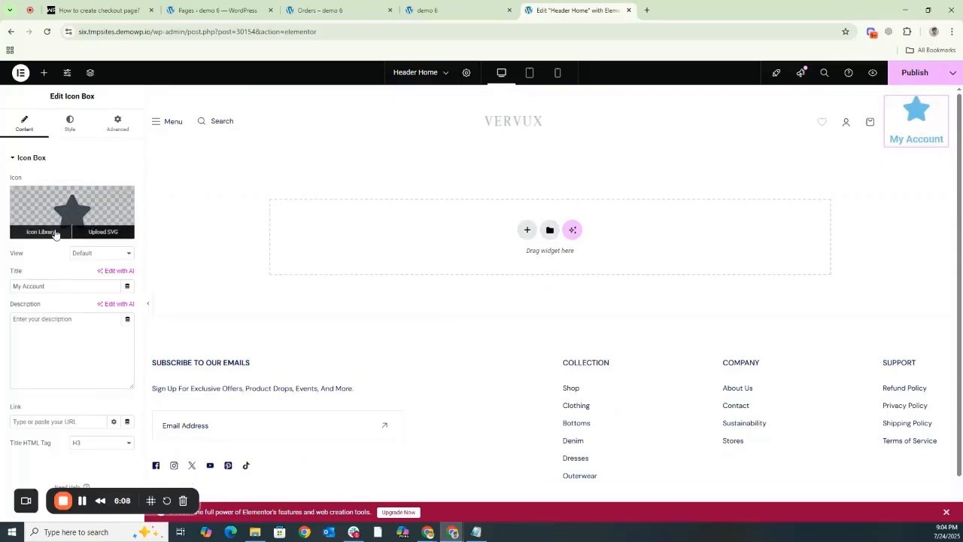
- Search the icon library for "star" and replace the icon box's icon with the outlined Star
left_click(48, 232)
left_click(492, 142)
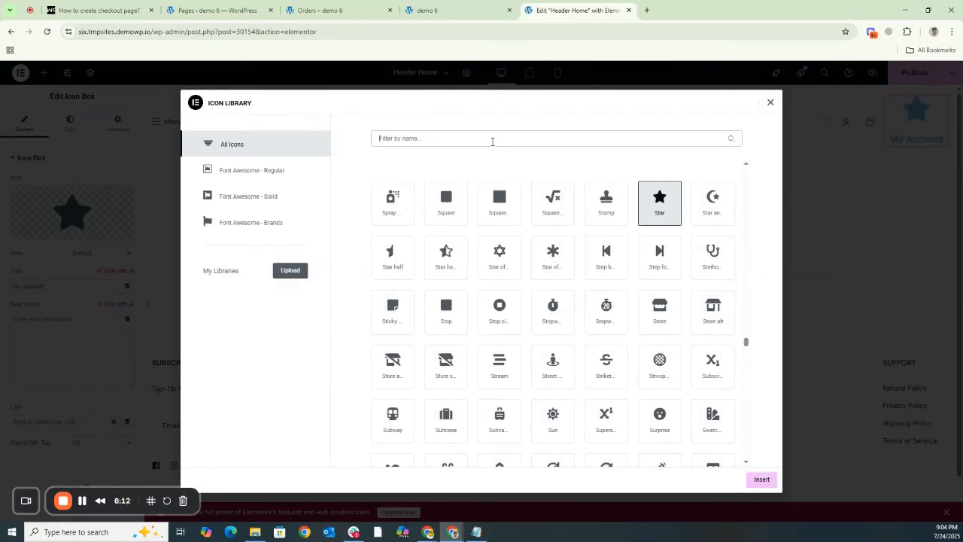
type("star")
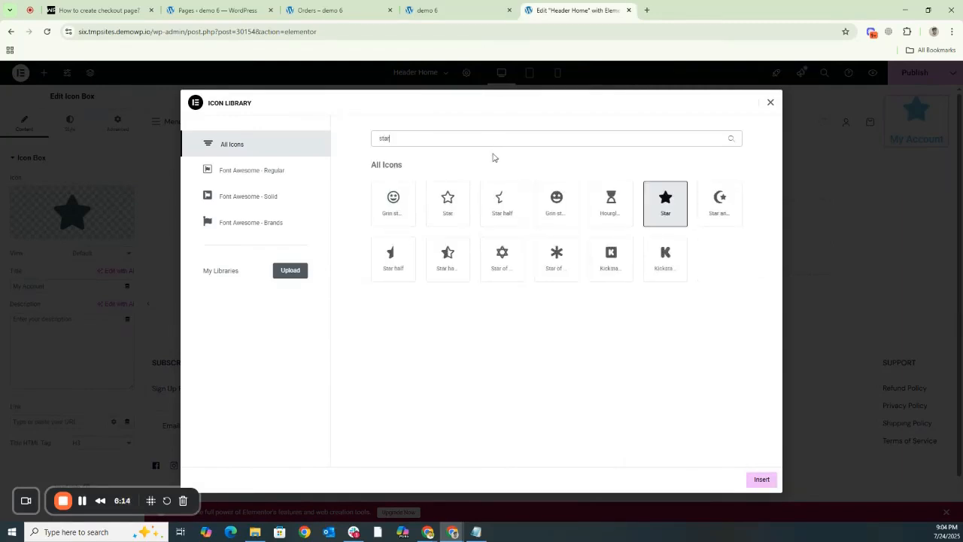
left_click(448, 205)
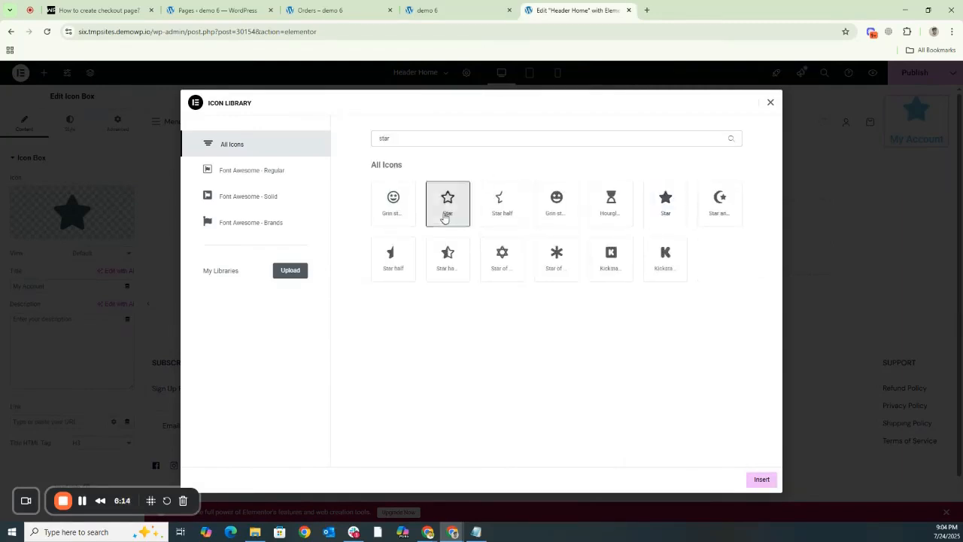
left_click(762, 479)
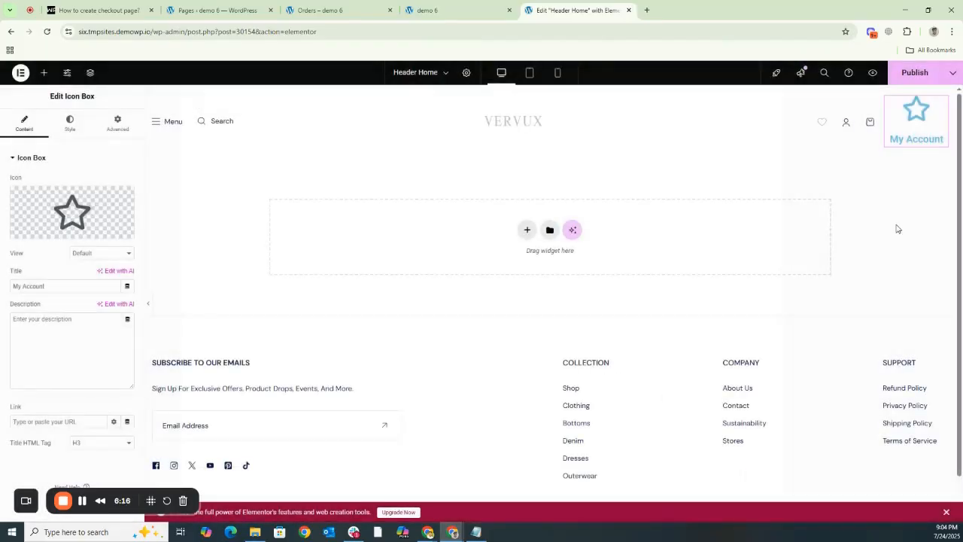
- Style the icon box's icon with a dark grey primary color and a size of 20 px
left_click(71, 125)
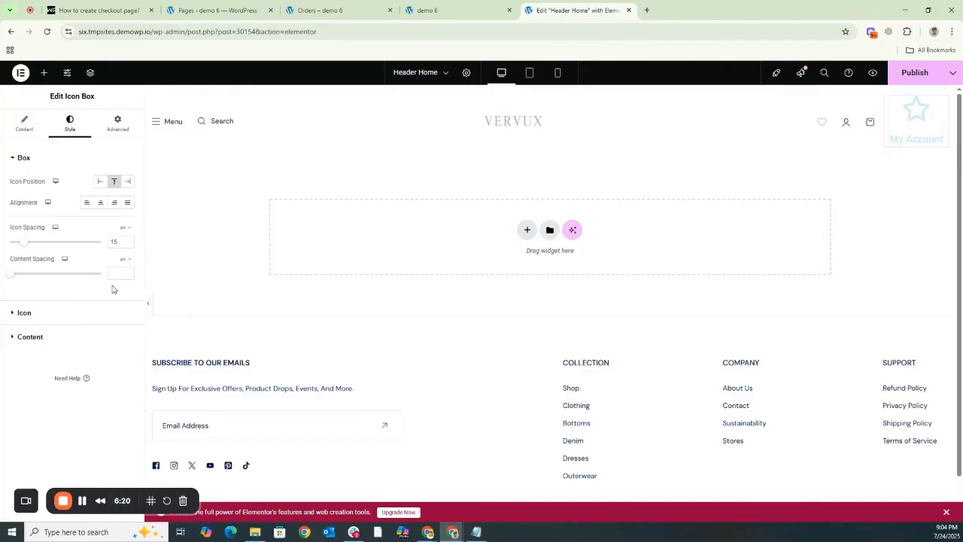
left_click(42, 312)
left_click(128, 227)
mouse_move(105, 306)
left_mouse_down()
mouse_move(93, 322)
mouse_move(84, 307)
left_mouse_up()
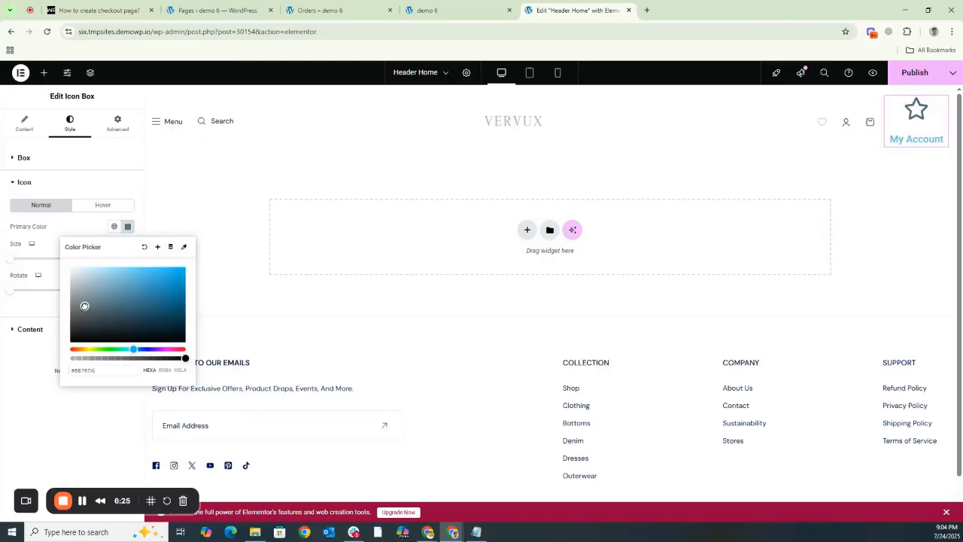
left_click(15, 351)
type("20")
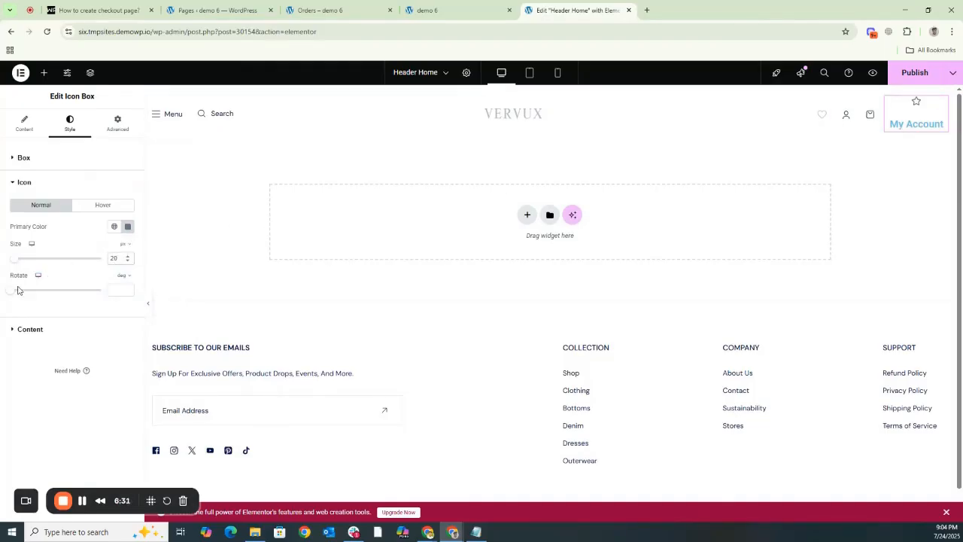
- Set the typography size of the icon box's title to 10 px
left_click(41, 325)
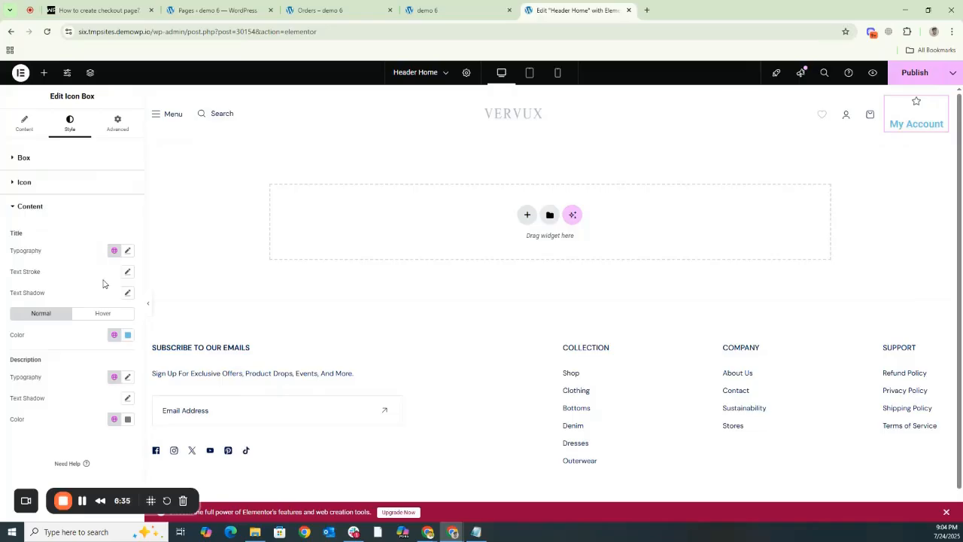
left_click(127, 250)
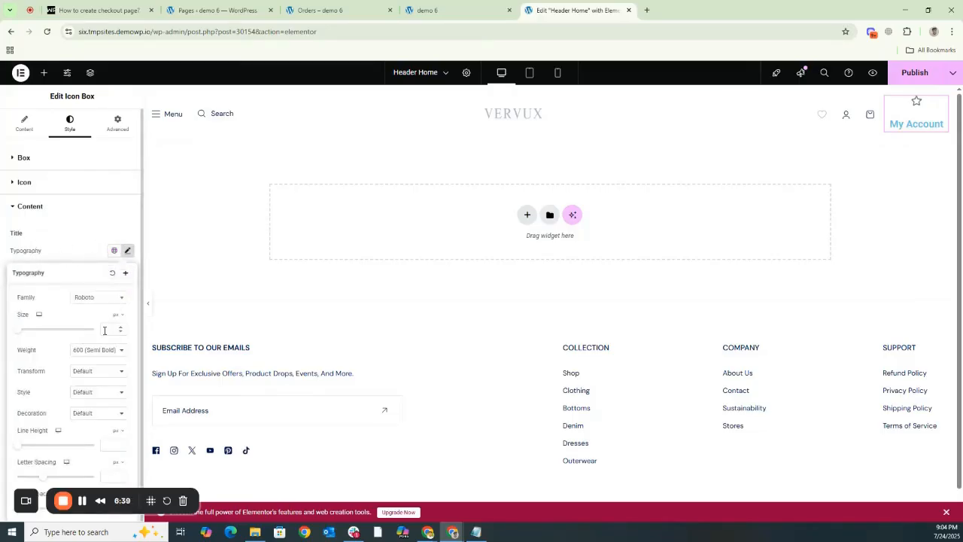
left_click(104, 330)
type("10")
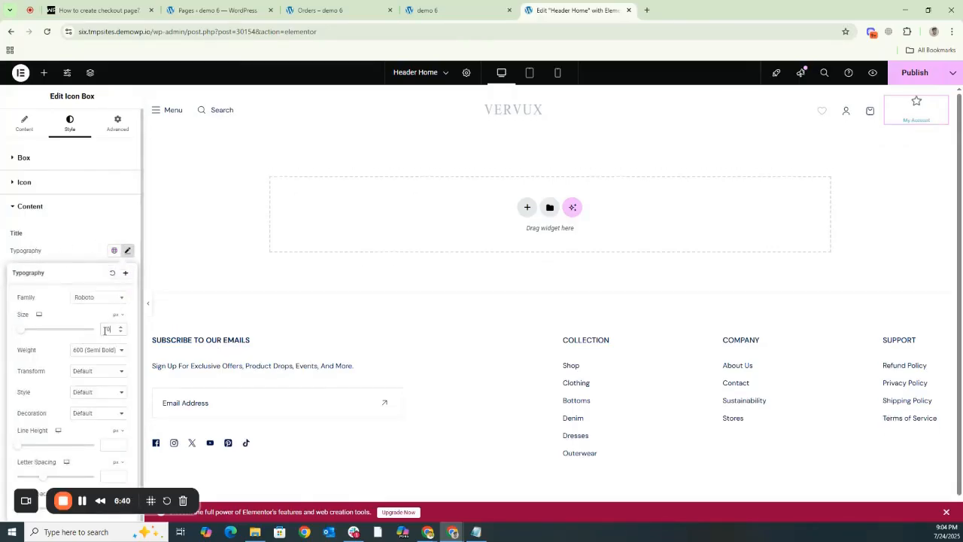
left_click(25, 186)
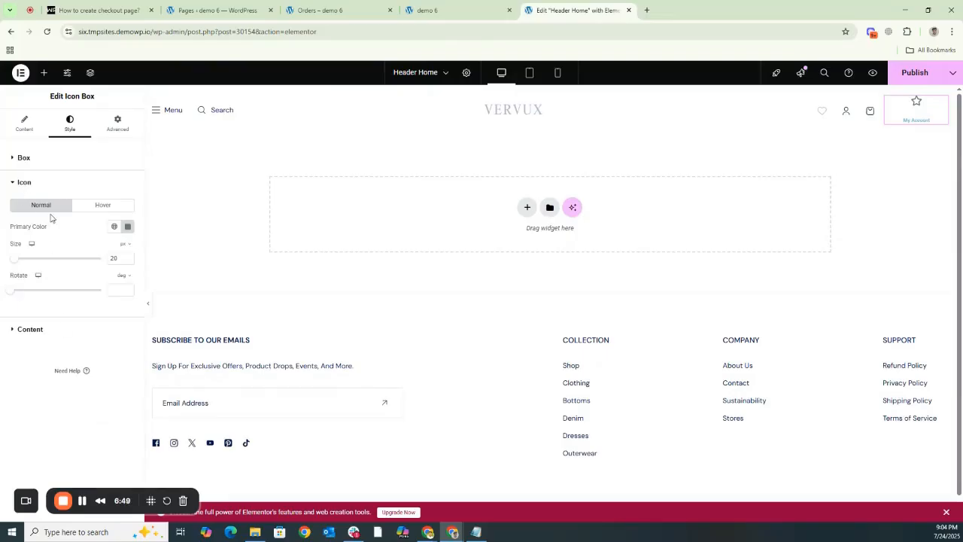
- Assign the dynamic Custom Link tag to the icon box's link
left_click(24, 122)
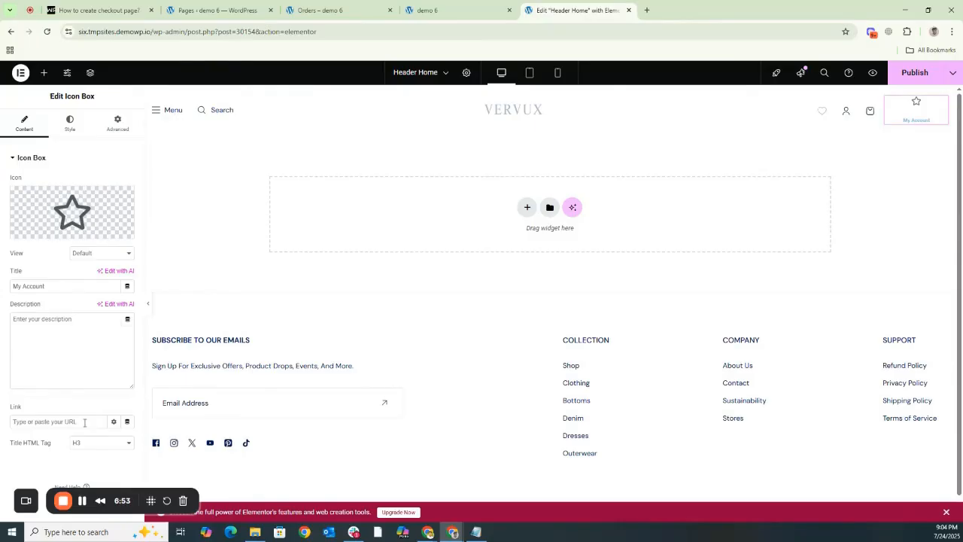
left_click(114, 421)
scroll(105, 385, "down", 5)
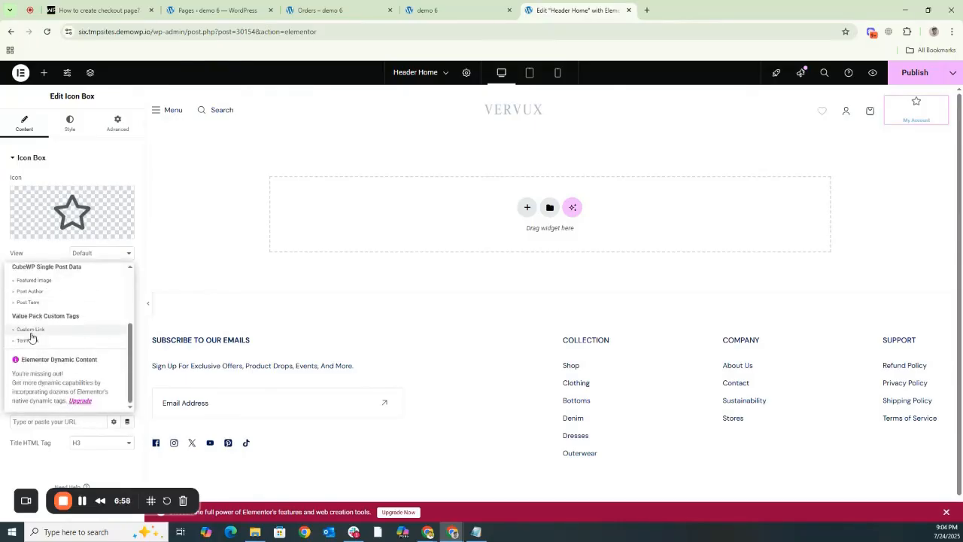
left_click(30, 331)
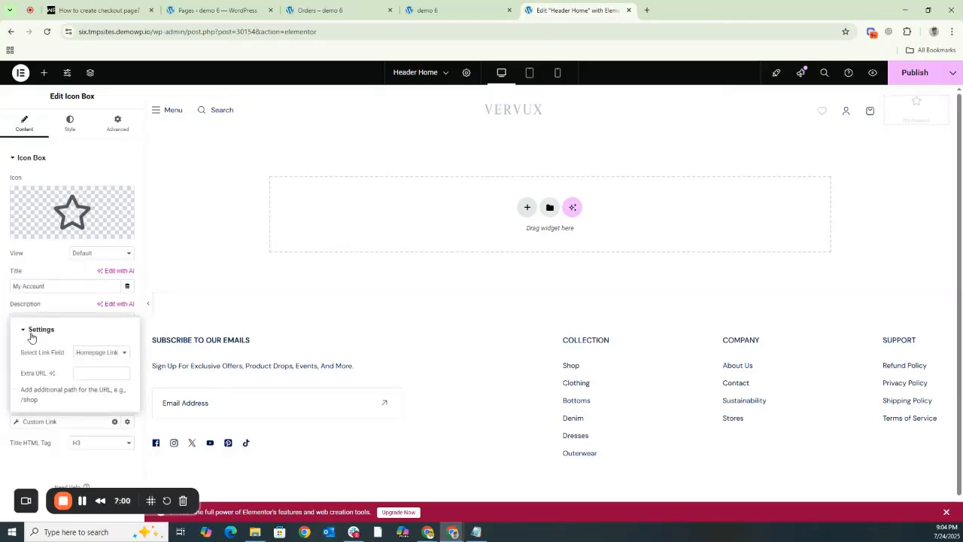
- Copy the account path from the My account page's address and set the custom link's extra URL to /my-account
left_click(100, 368)
left_click(320, 10)
left_click_drag(193, 31, 151, 35)
key("ctrl+c")
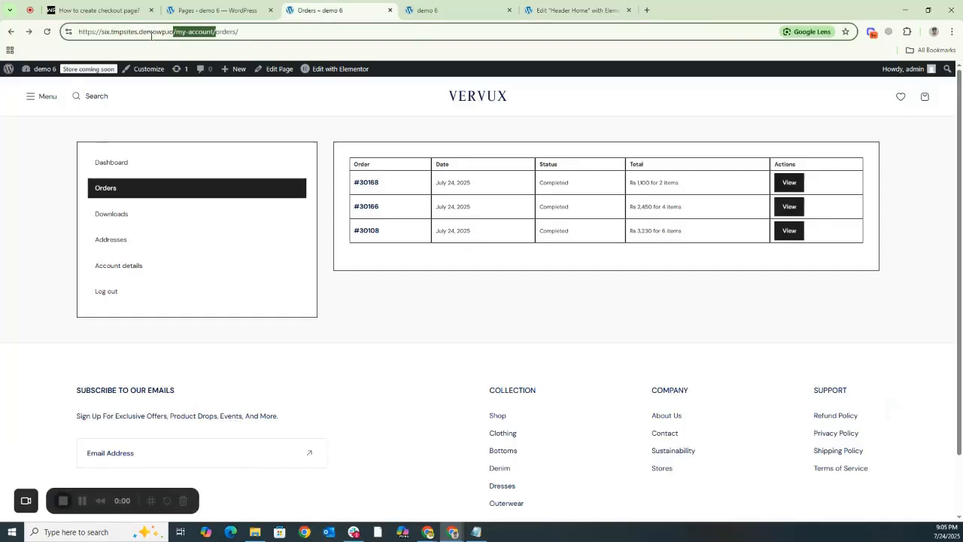
left_click(444, 10)
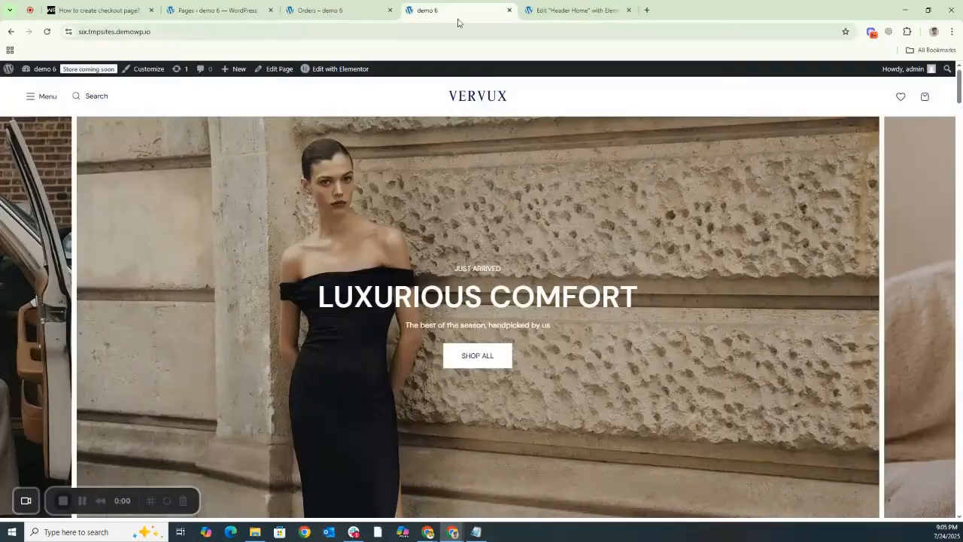
left_click(577, 10)
key("ctrl+v")
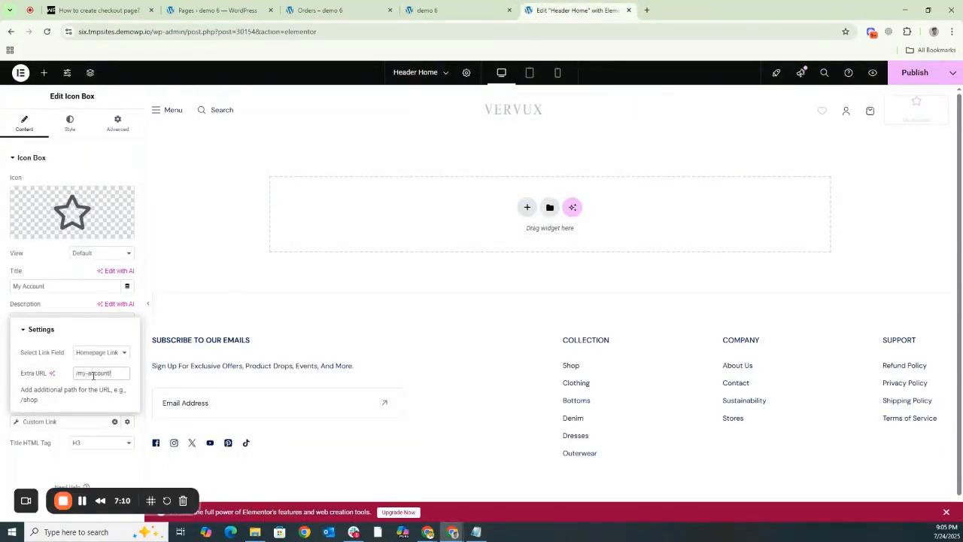
key("BackSpace")
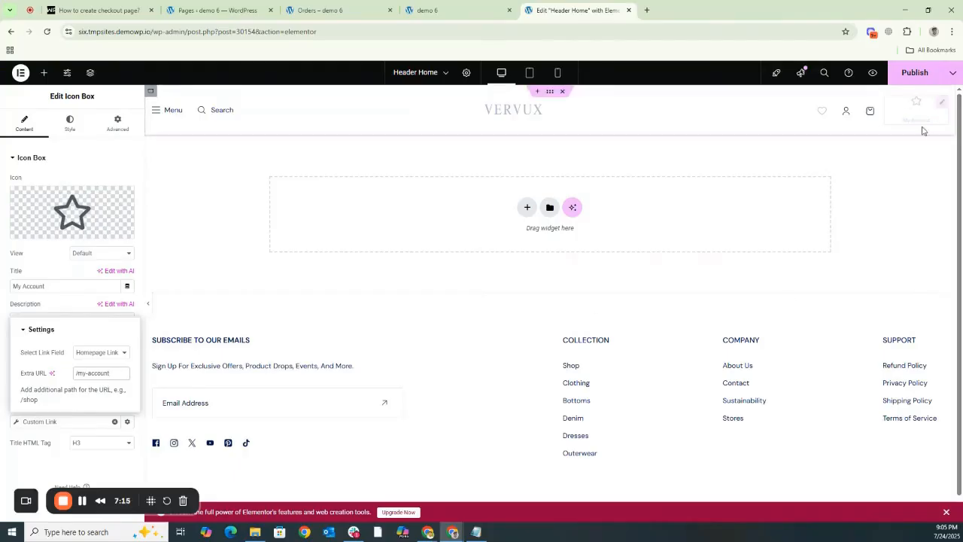
- Publish the Header Home template and reload the storefront homepage to check the new My Account link
left_click(914, 78)
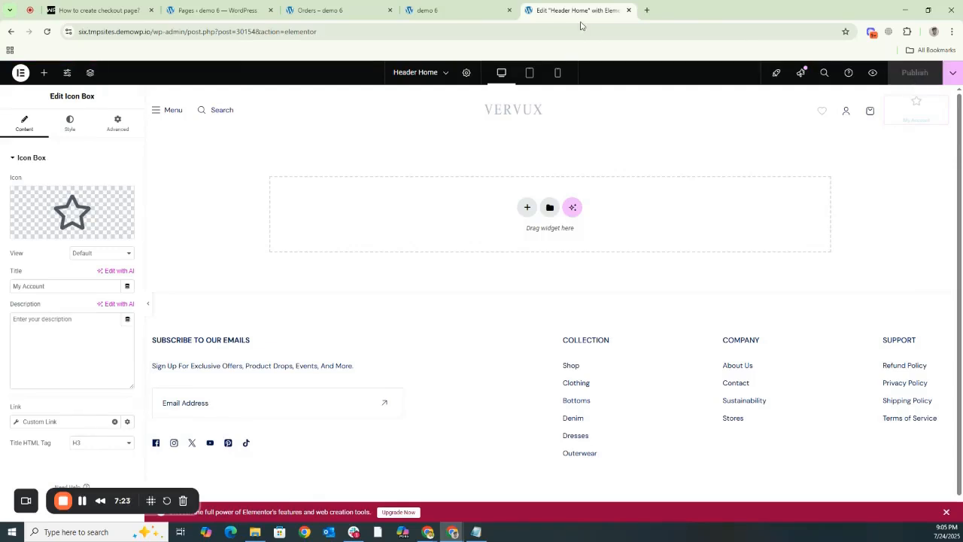
left_click(436, 10)
left_click(44, 32)
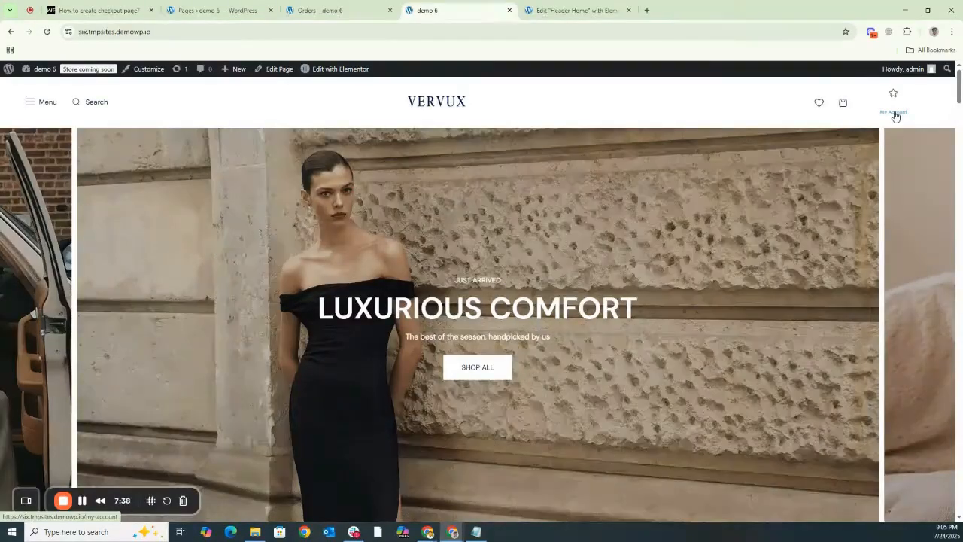
- Set the normal color of the icon box's title to dark grey #383A3B in the header template
left_click(579, 10)
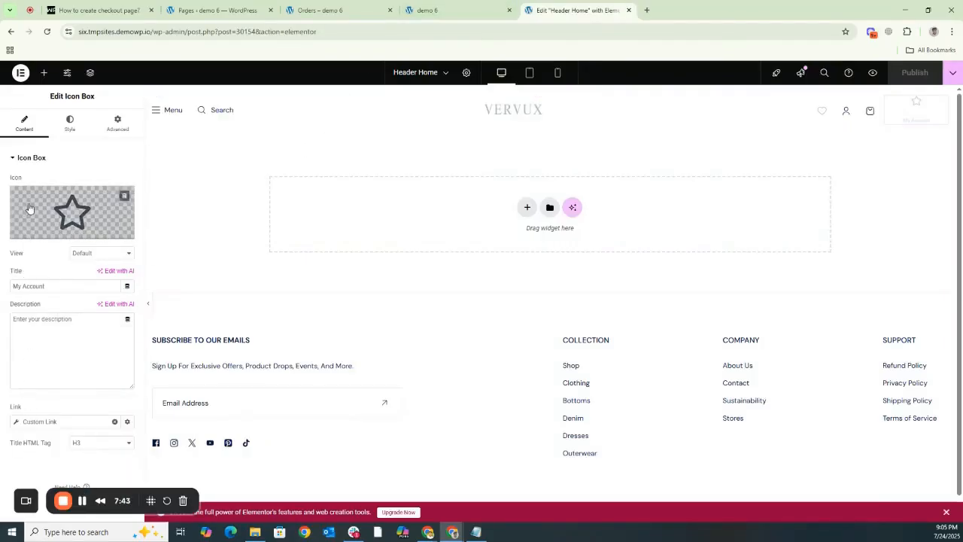
left_click(70, 128)
left_click(30, 340)
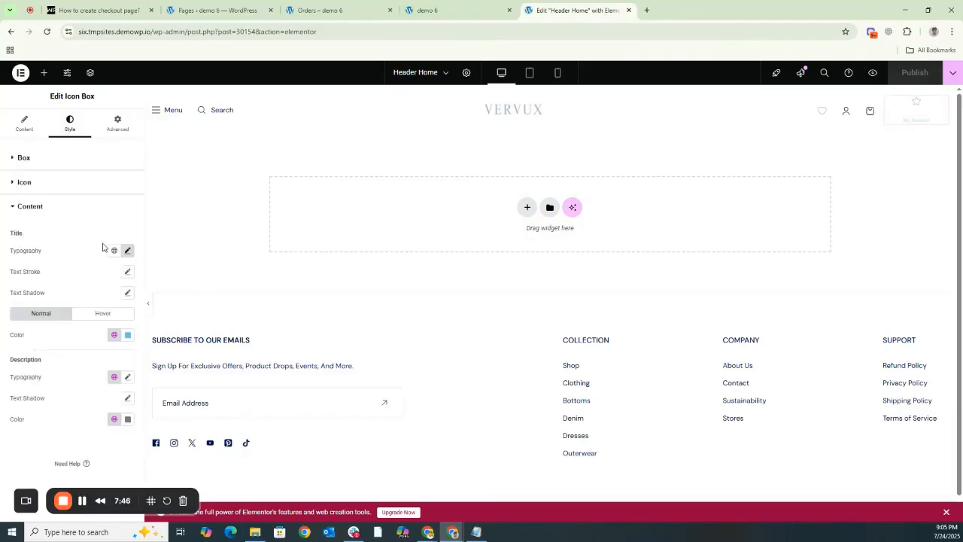
left_click(128, 335)
left_click_drag(98, 383, 76, 433)
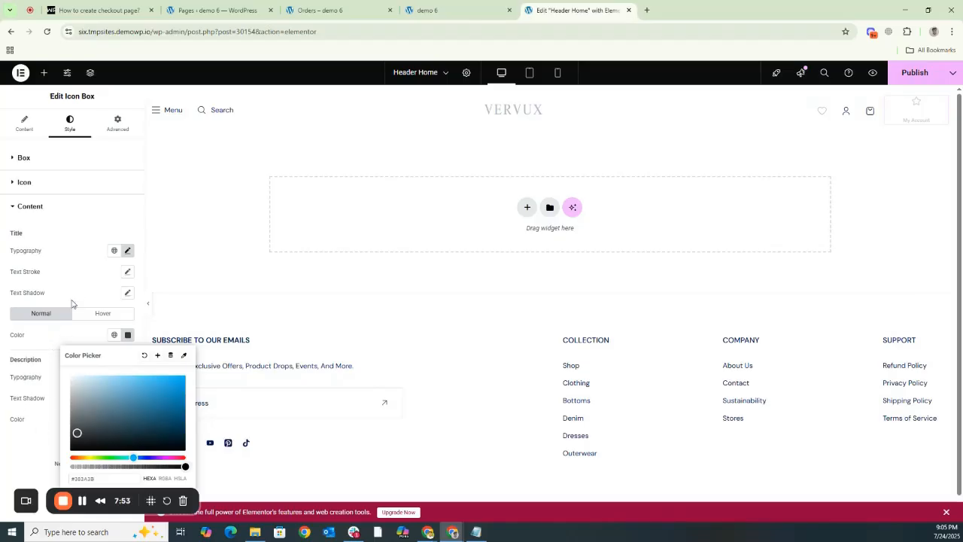
left_click(24, 449)
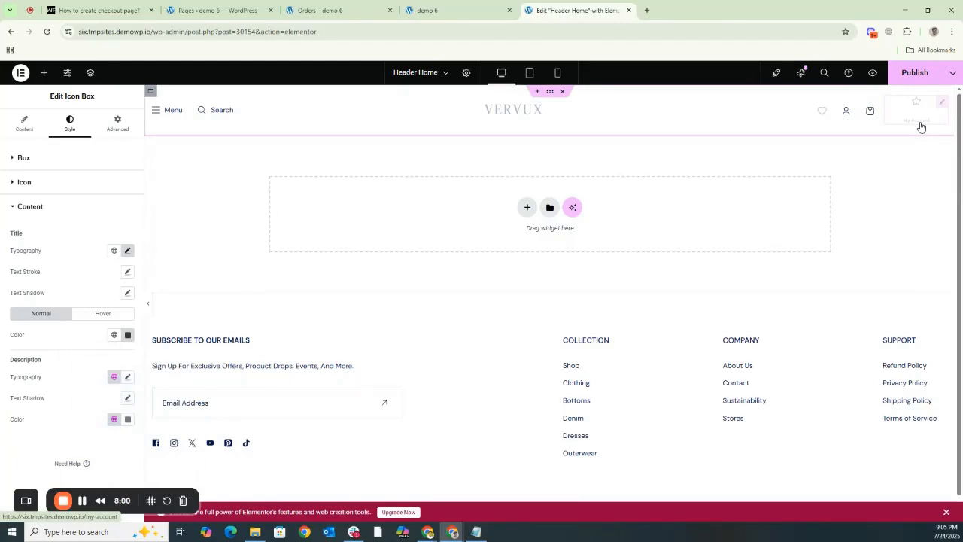
- Publish the header with the recolored title and reload the storefront homepage
left_click(919, 73)
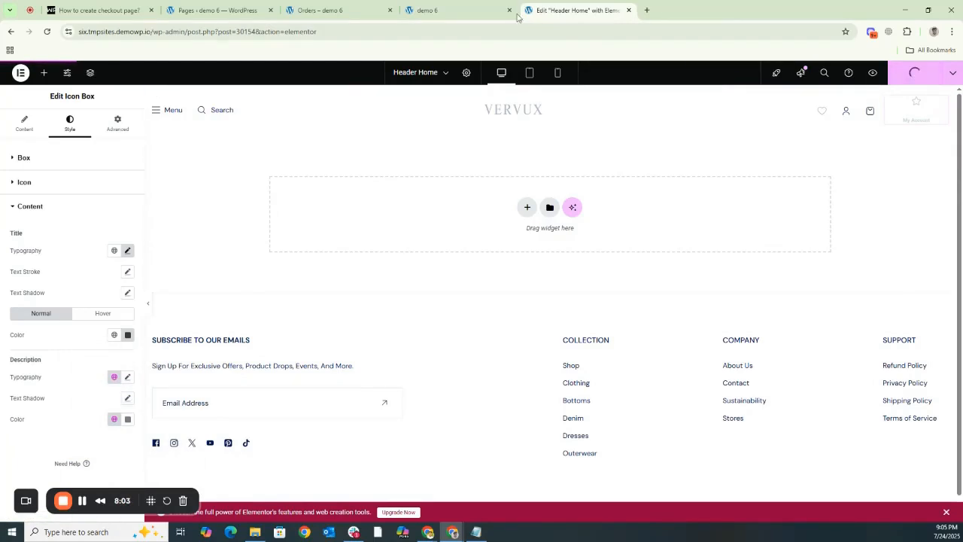
left_click(472, 12)
left_click(47, 32)
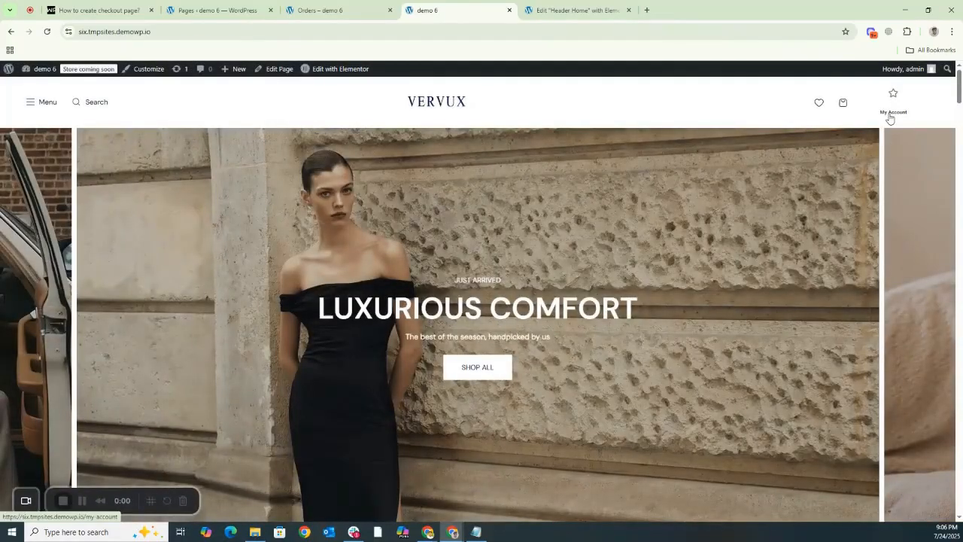
- Follow the header's My Account link to the account's Orders section, then close that extra tab and reload the remaining Orders page
left_click(890, 117)
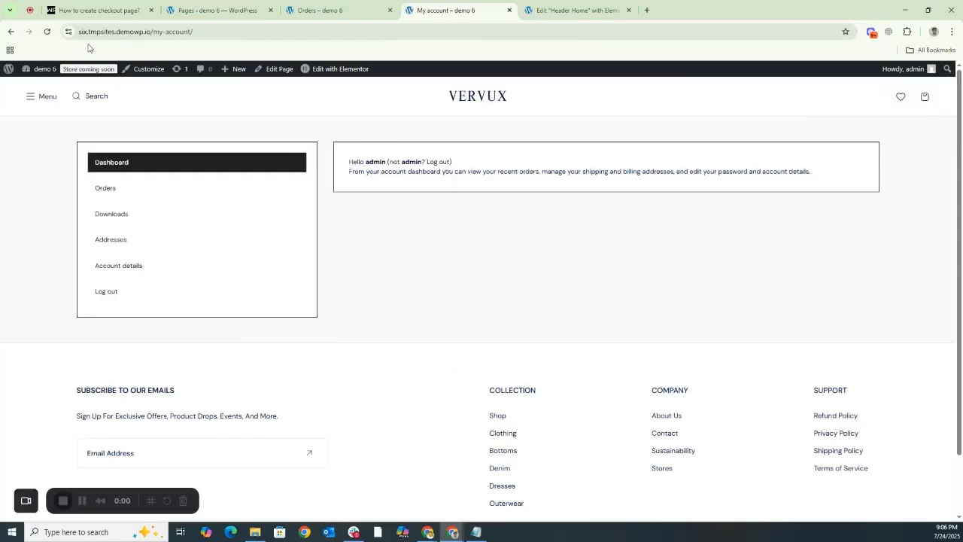
left_click(103, 191)
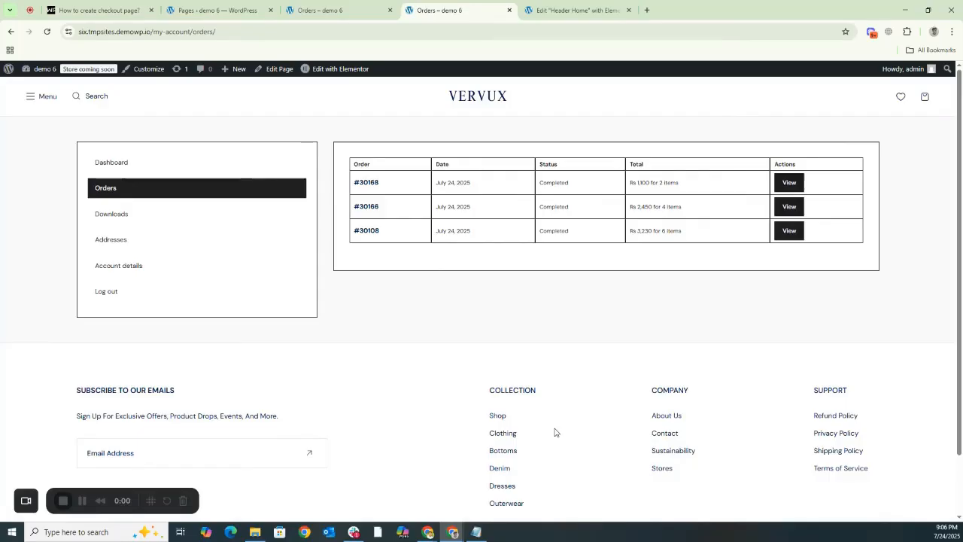
key("ctrl+w")
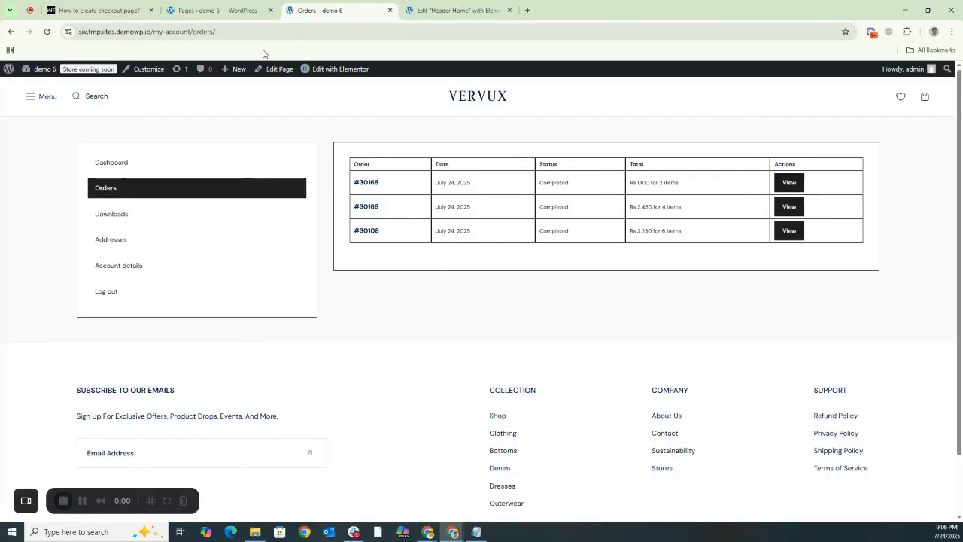
left_click(47, 31)
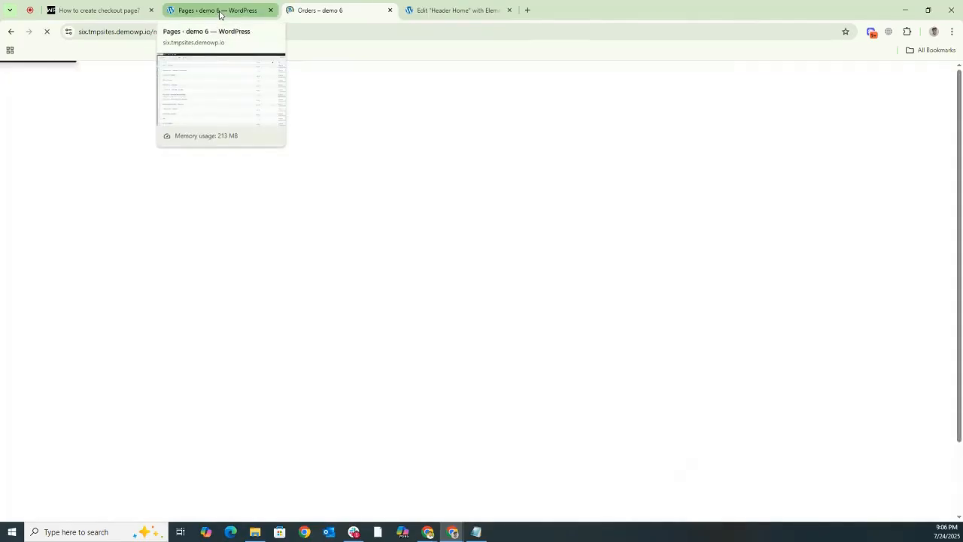
- Open the Advanced page setup in the WooCommerce settings of the WordPress admin
left_click(219, 14)
scroll(41, 316, "down", 2)
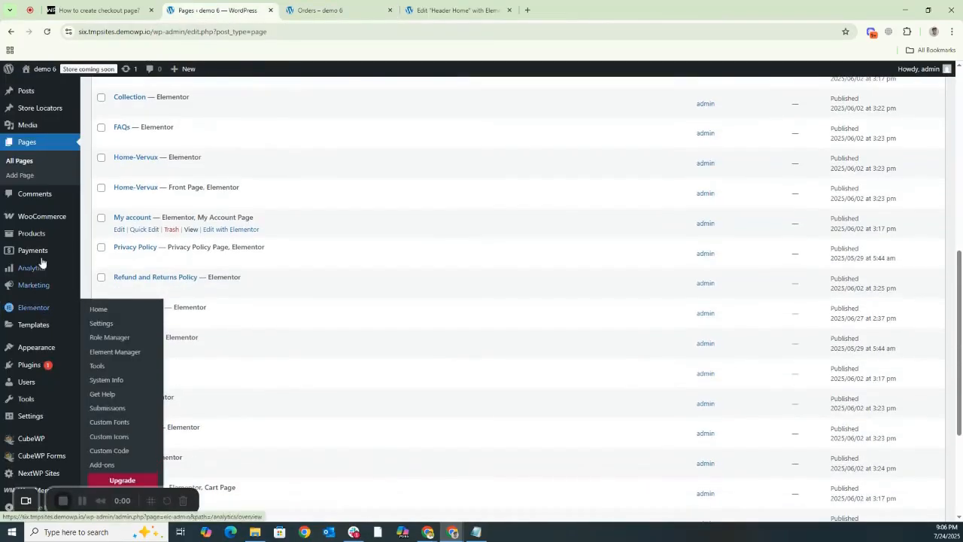
mouse_move(61, 216)
left_click(107, 291)
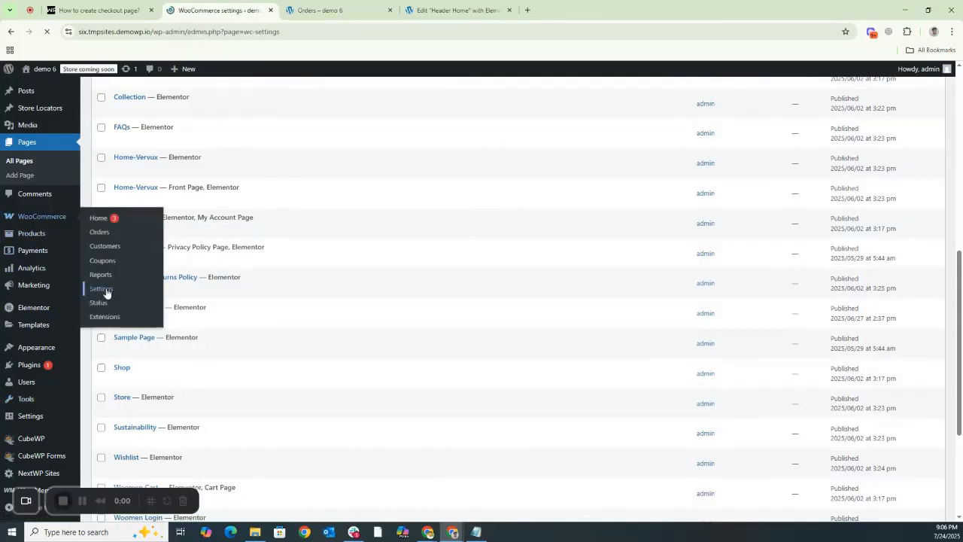
scroll(289, 256, "down", 4)
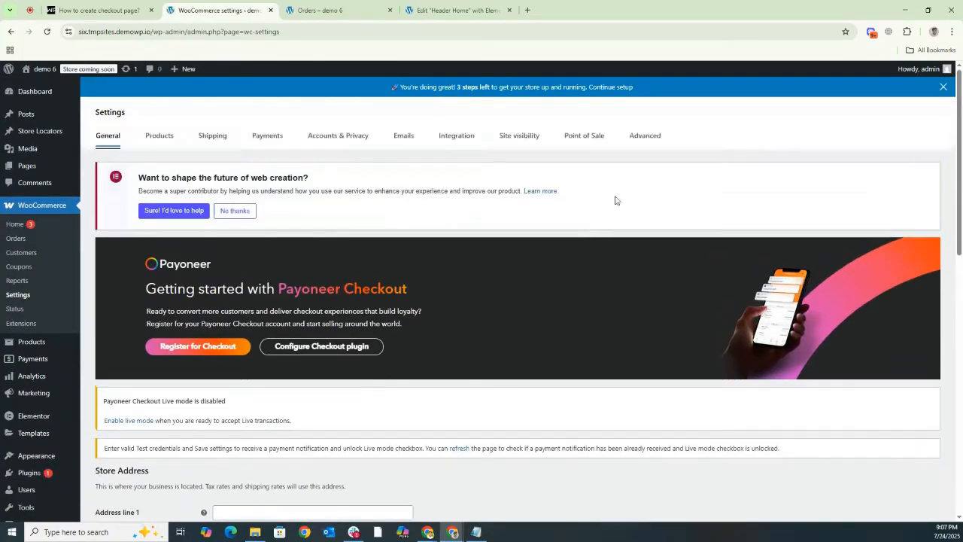
left_click(643, 143)
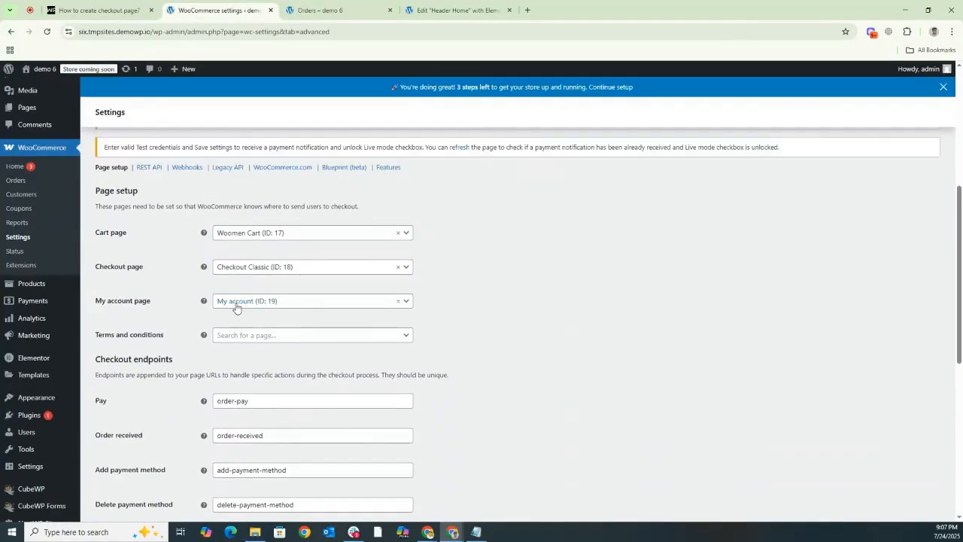
- Clear the page assigned as the My account page and save the WooCommerce settings
left_click(398, 302)
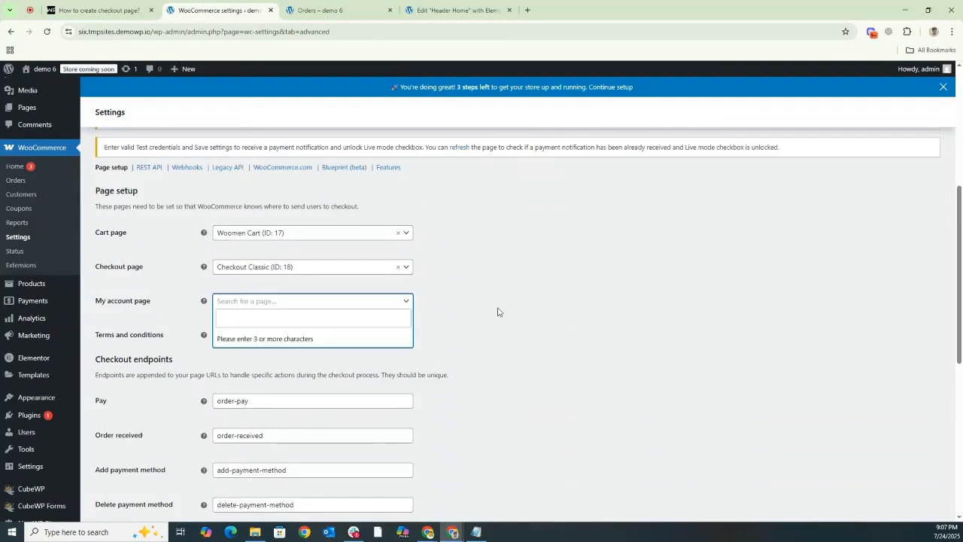
scroll(497, 312, "down", 5)
left_click(116, 506)
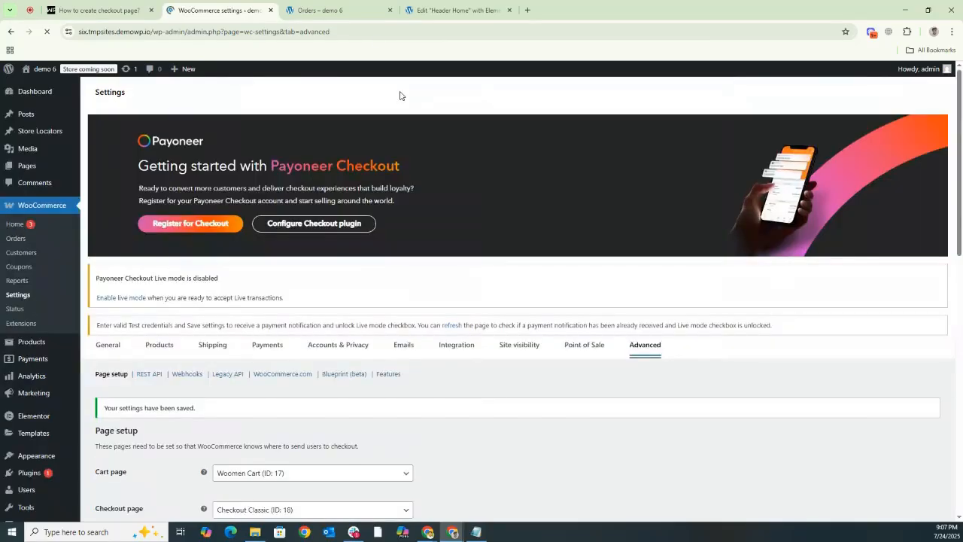
- Check the Orders section on the account page and review the account endpoints in the WooCommerce Advanced settings
left_click(342, 10)
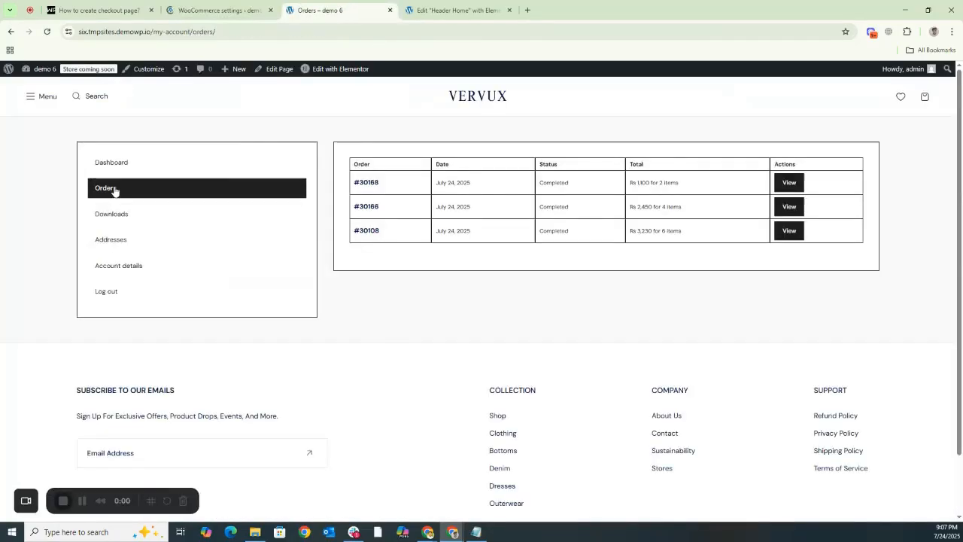
left_click(114, 190)
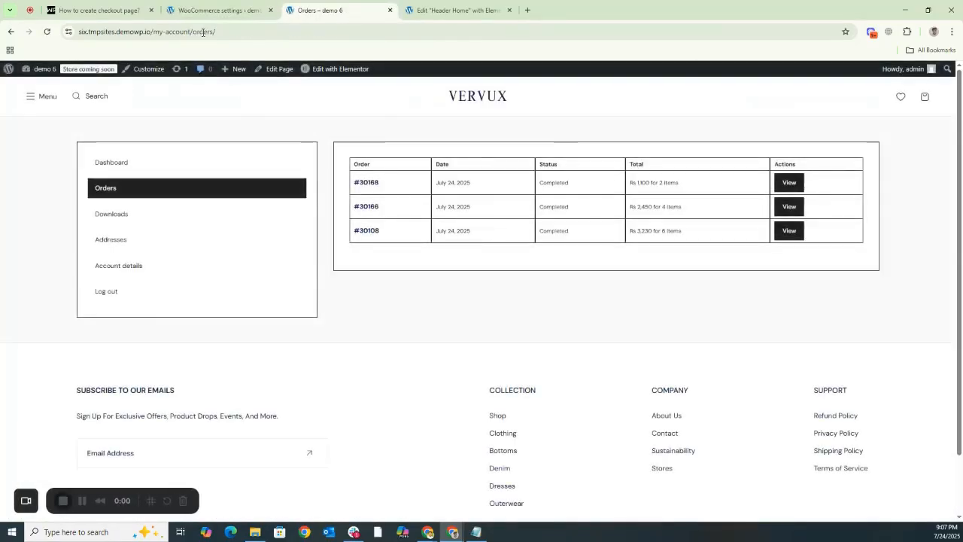
left_click(219, 9)
scroll(160, 410, "down", 10)
scroll(160, 410, "down", 3)
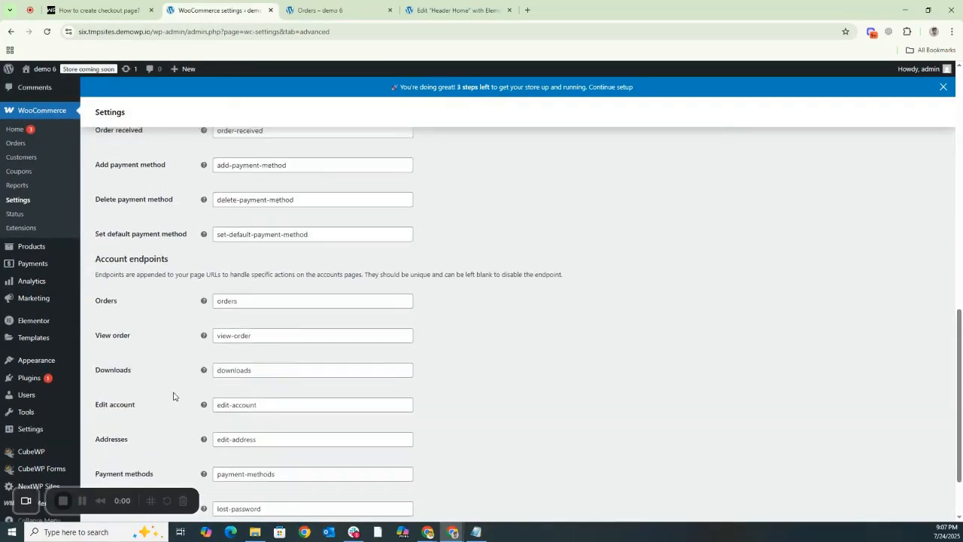
scroll(174, 394, "up", 4)
scroll(166, 413, "down", 5)
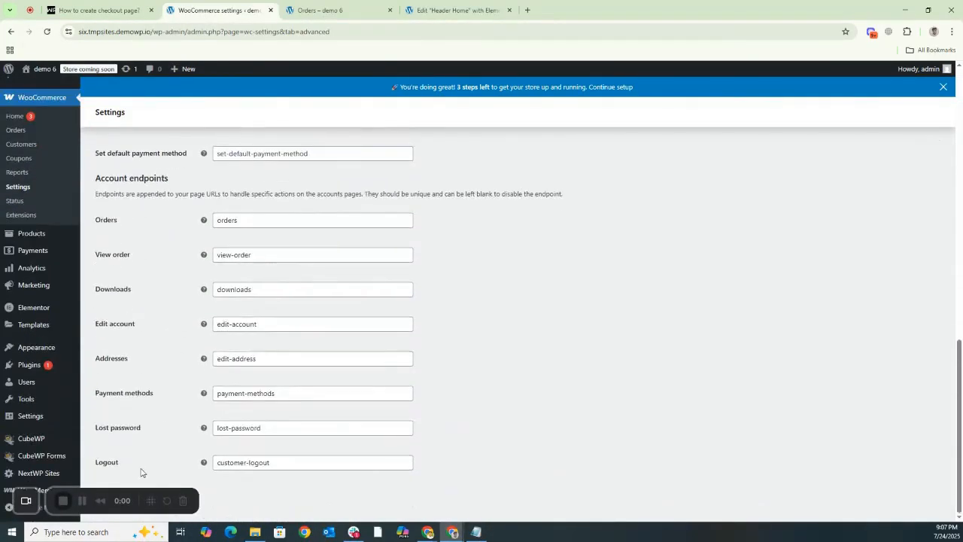
left_click_drag(119, 489, 398, 489)
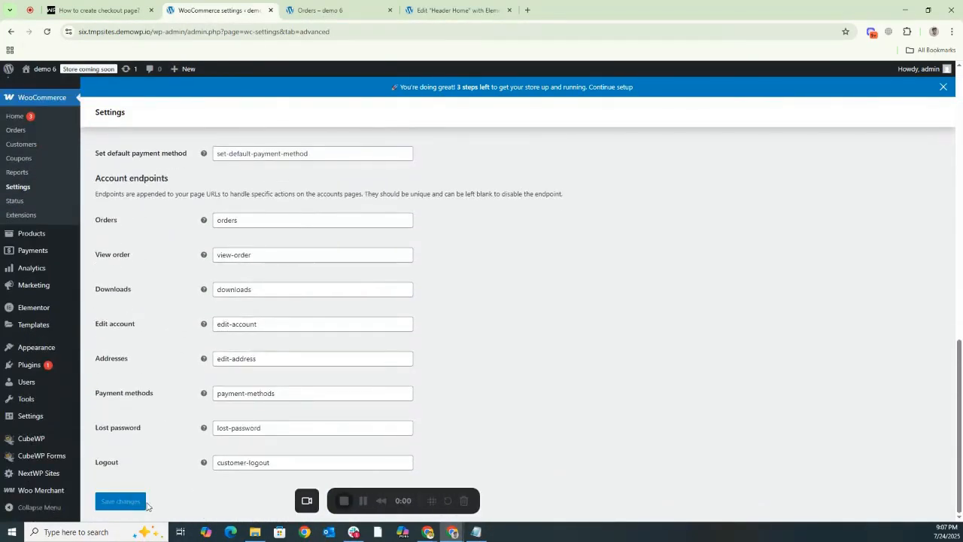
- Reload the Orders page, and test the My Account link in the header from the store homepage
left_click(325, 10)
key("F5")
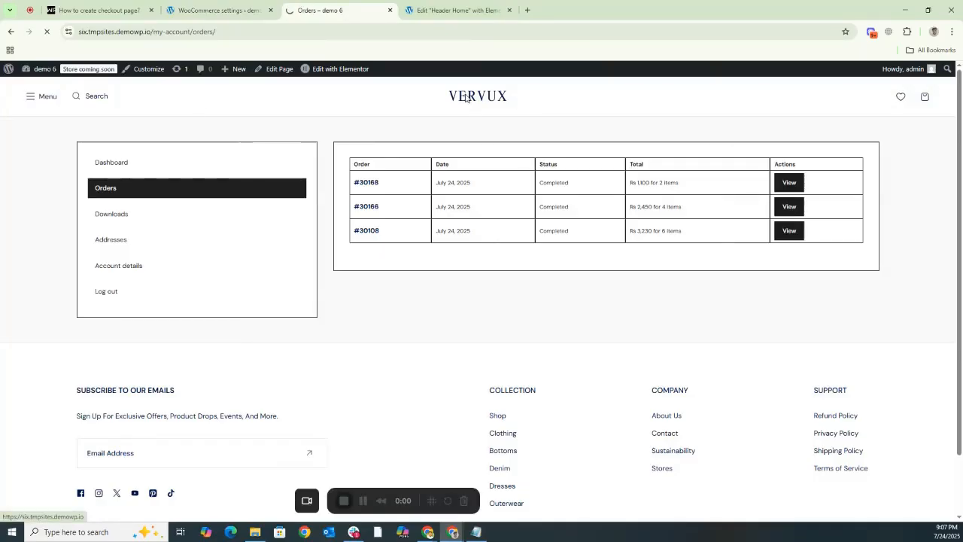
left_click(466, 98)
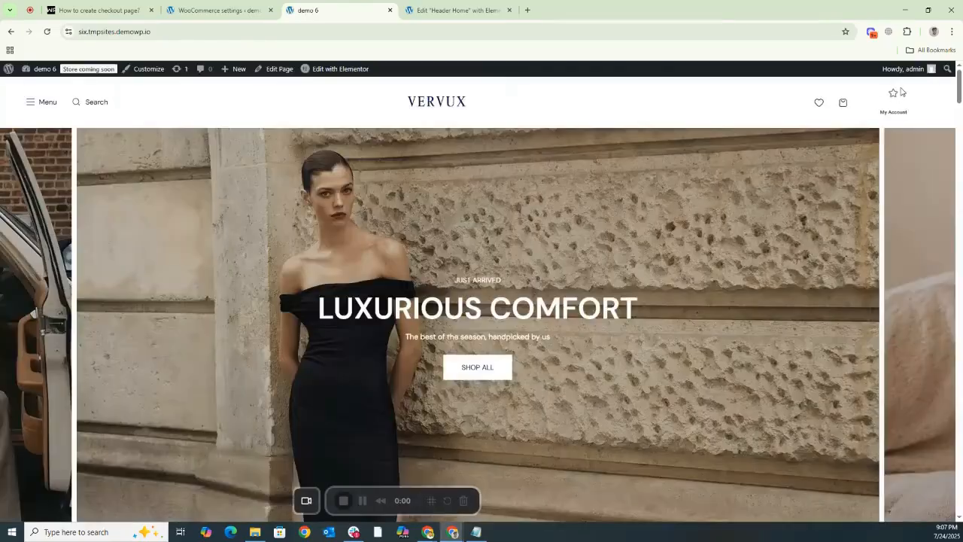
left_click(890, 114)
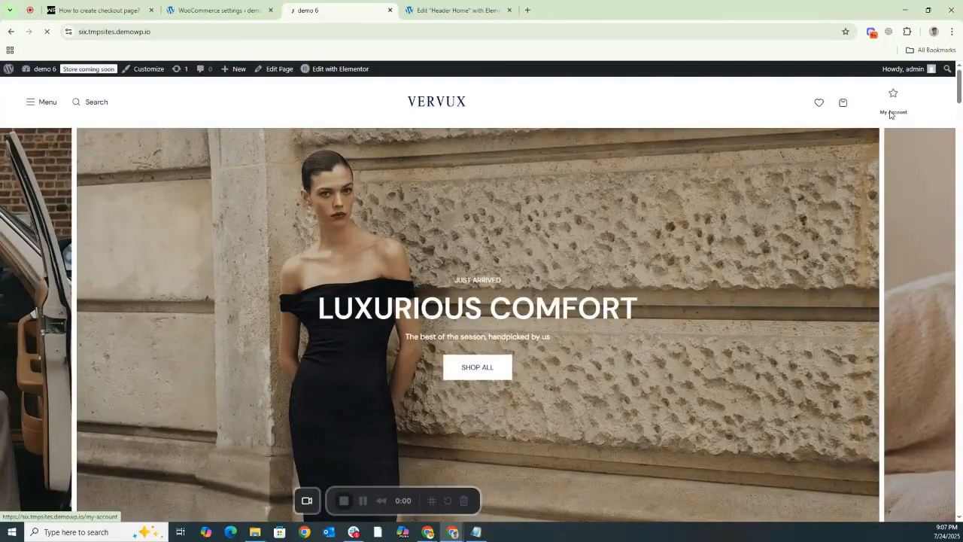